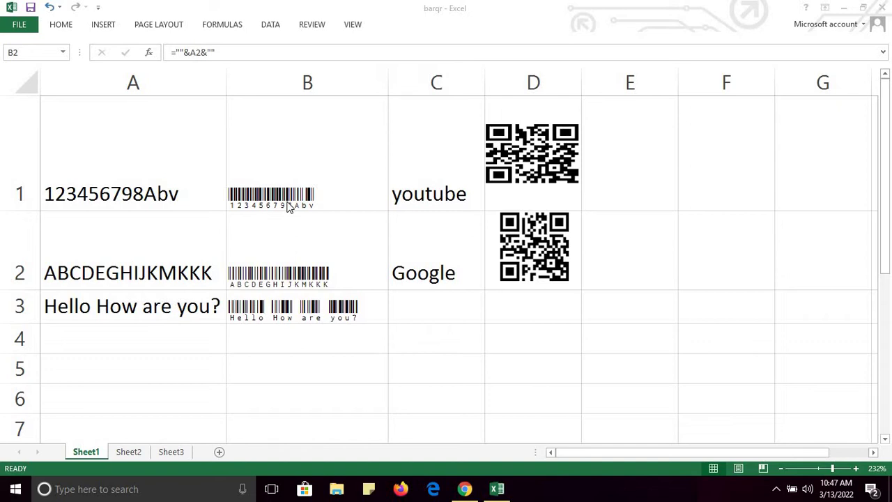
Inspect the barcode formulas in B1:B3 and the youtube and Google QR code images on the first sheet
mouse_move(172, 207)
left_mouse_down()
mouse_move(150, 189)
mouse_move(172, 207)
left_mouse_up()
left_click(322, 203)
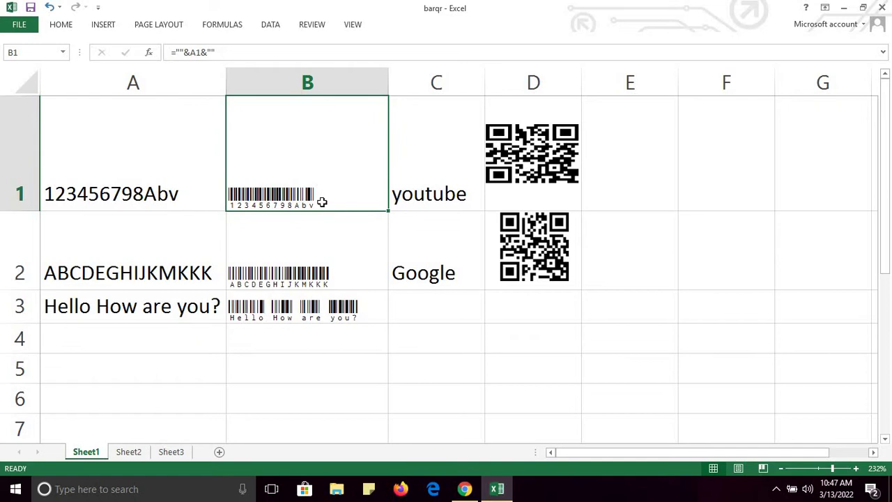
left_click(532, 157)
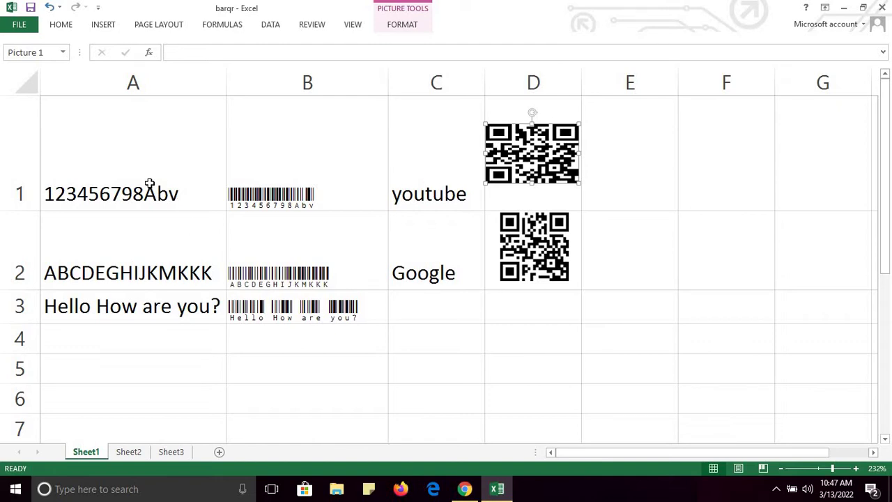
left_click(275, 166)
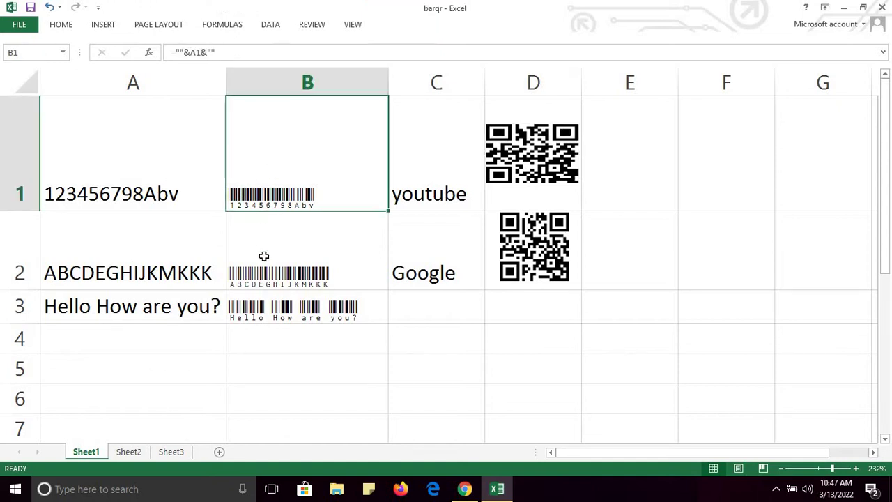
left_click(263, 257)
left_click(259, 303)
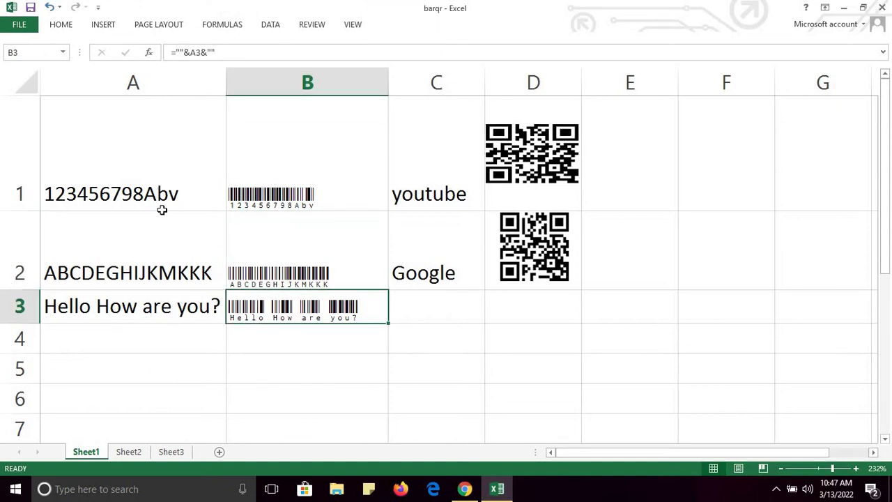
mouse_move(163, 207)
left_mouse_down()
mouse_move(163, 227)
mouse_move(165, 203)
left_mouse_up()
left_click_drag(165, 288, 159, 299)
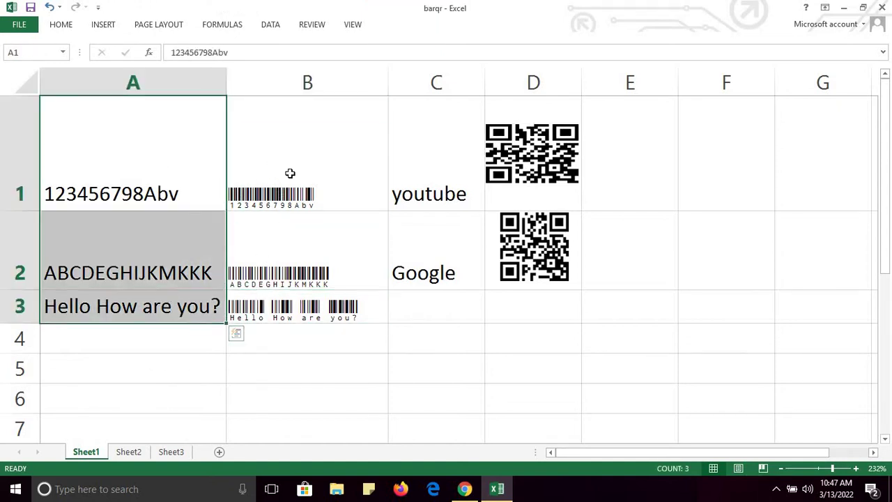
left_click_drag(291, 173, 322, 308)
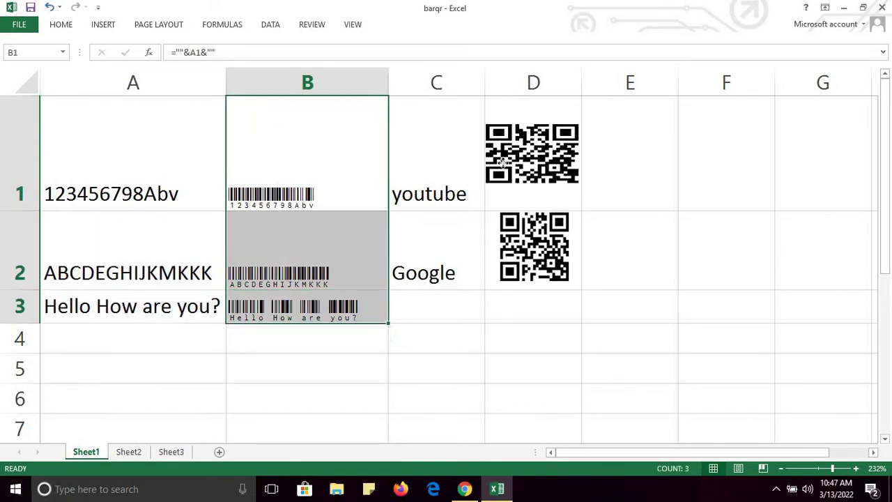
left_click(532, 247)
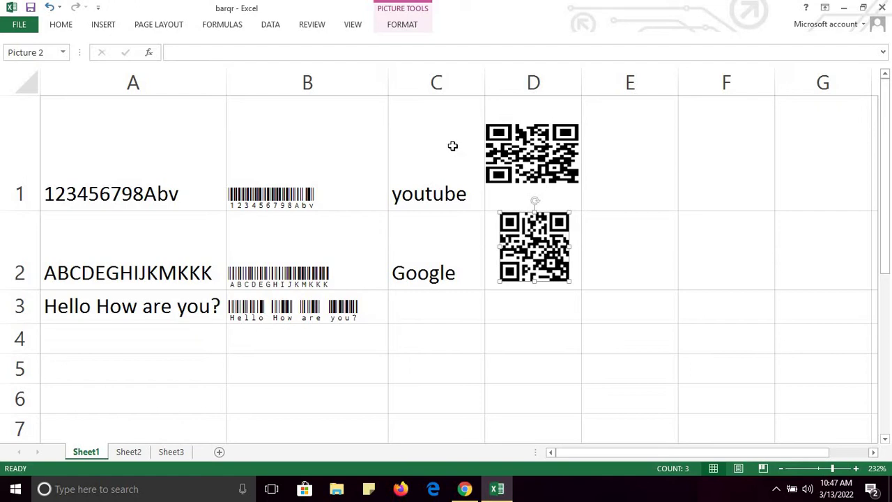
left_click(445, 196)
left_click(445, 244)
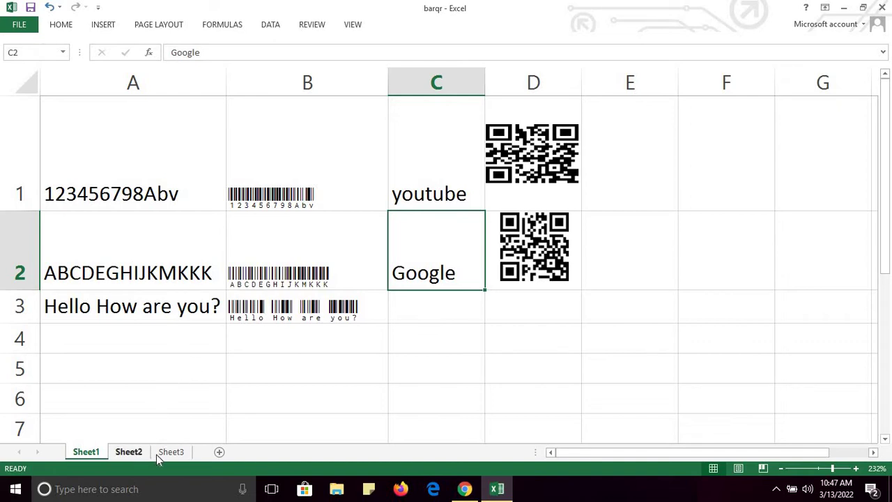
Switch to Sheet2 and select the four sample values in A1:A4
left_click(128, 453)
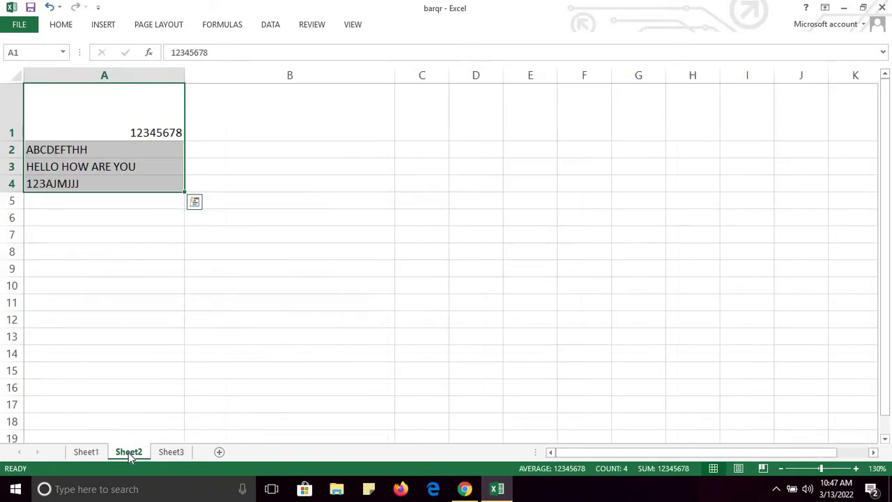
left_click(164, 228)
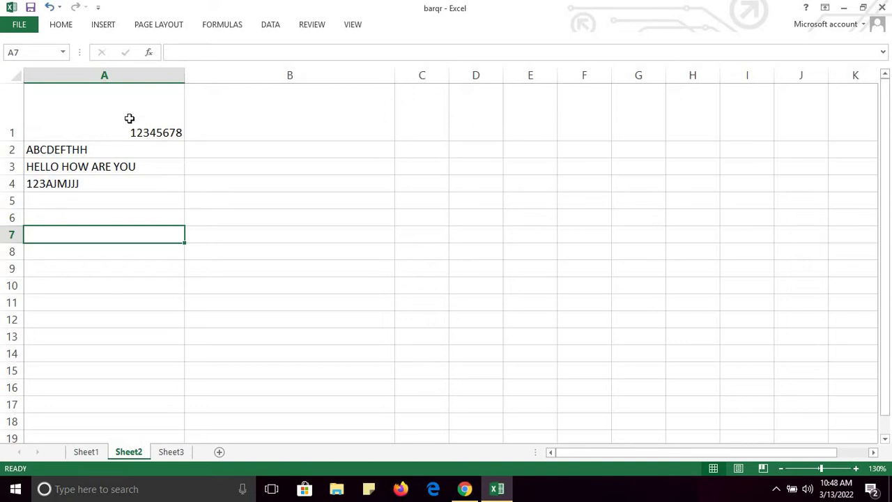
left_click_drag(130, 130, 133, 183)
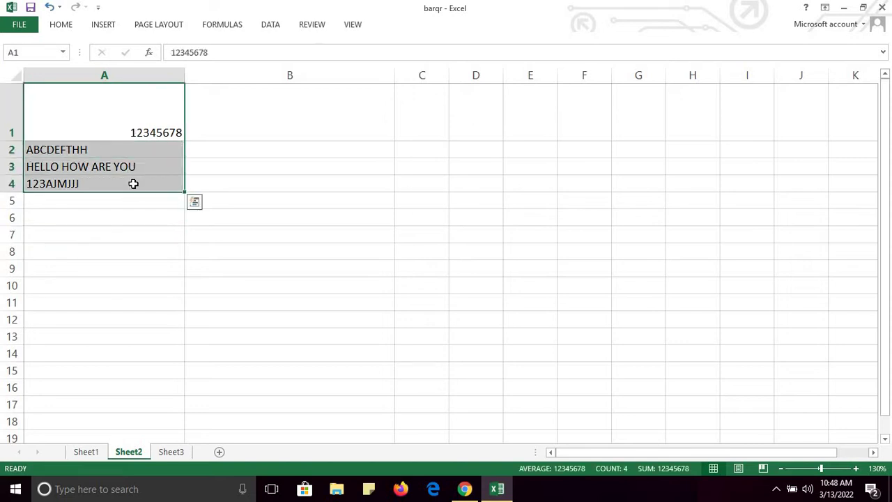
Apply the Text number format to A1:A4 through Format Cells
right_click(134, 184)
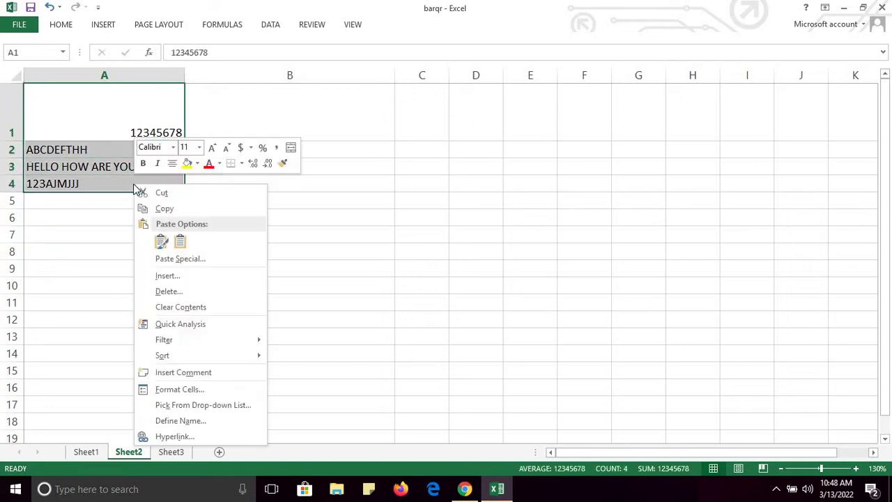
left_click(201, 394)
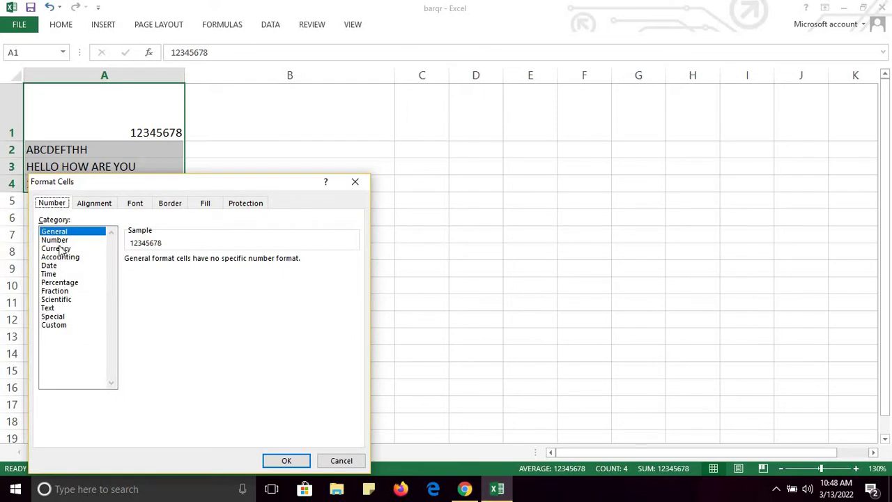
left_click(47, 308)
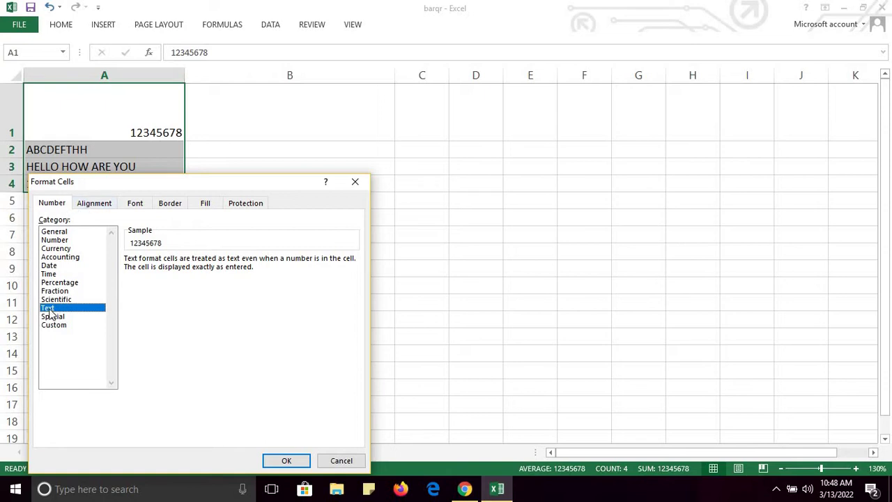
left_click(291, 461)
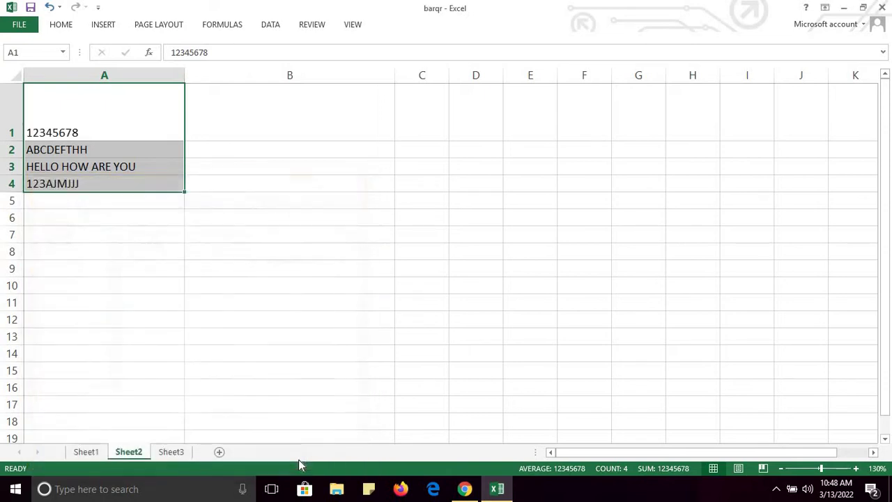
left_click(230, 124)
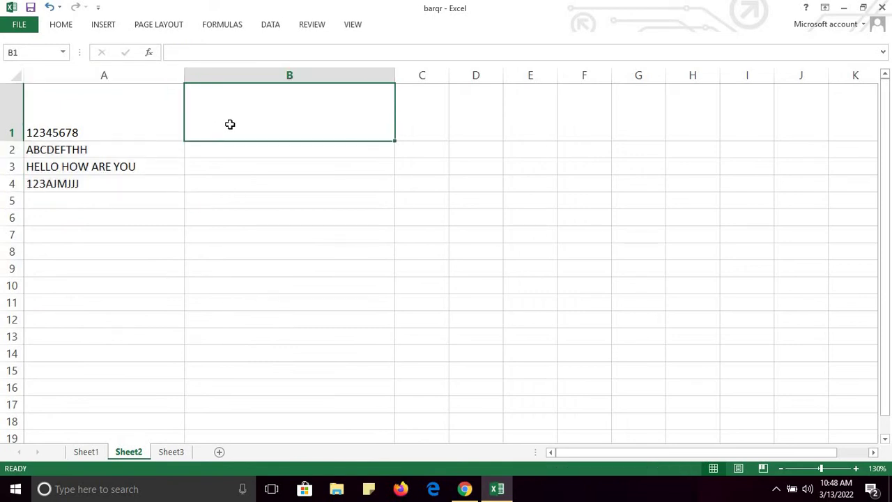
Enter =""&A1&"" in B1 and fill it down to B4
type("=\"\"&")
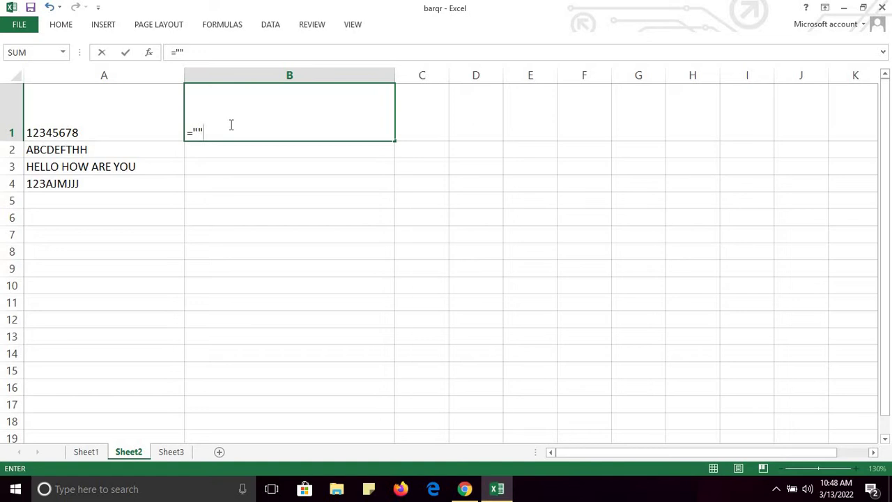
left_click(81, 129)
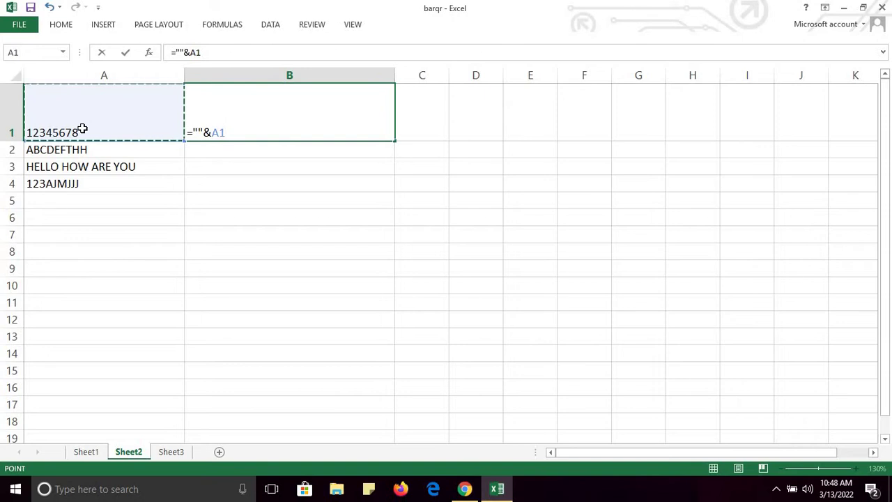
type("&")
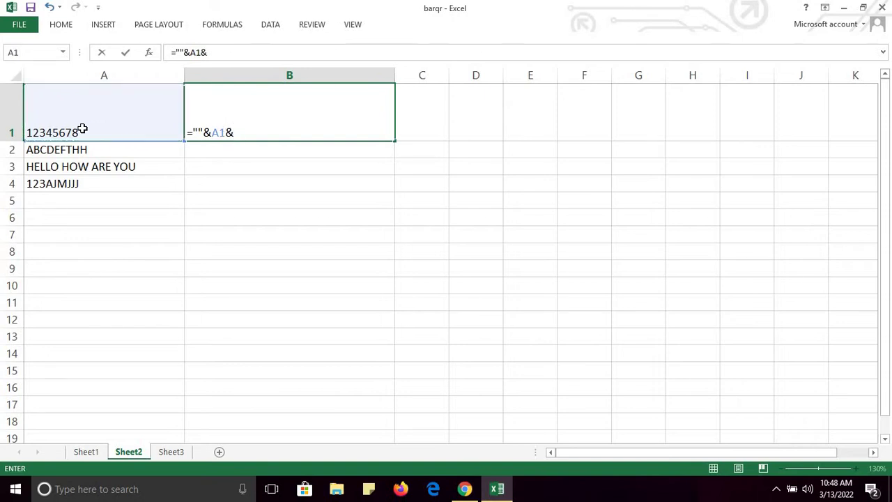
type("\"\"")
key("Return")
left_click(374, 130)
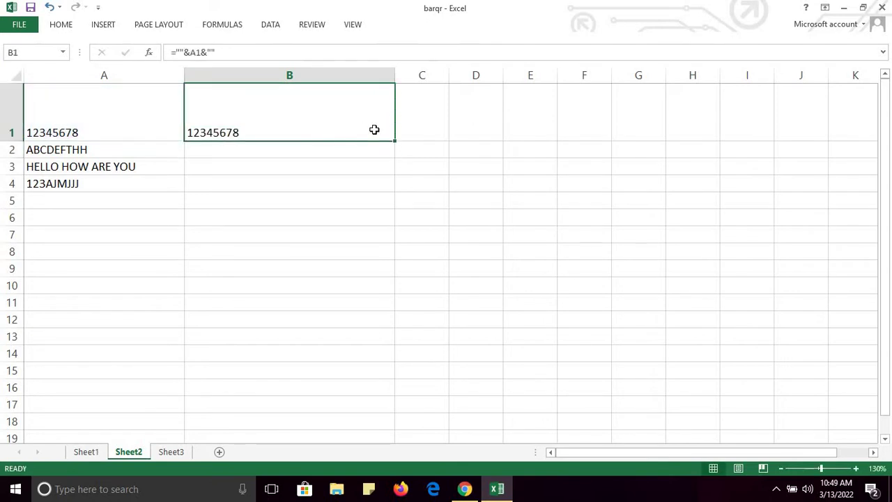
left_click_drag(394, 141, 392, 196)
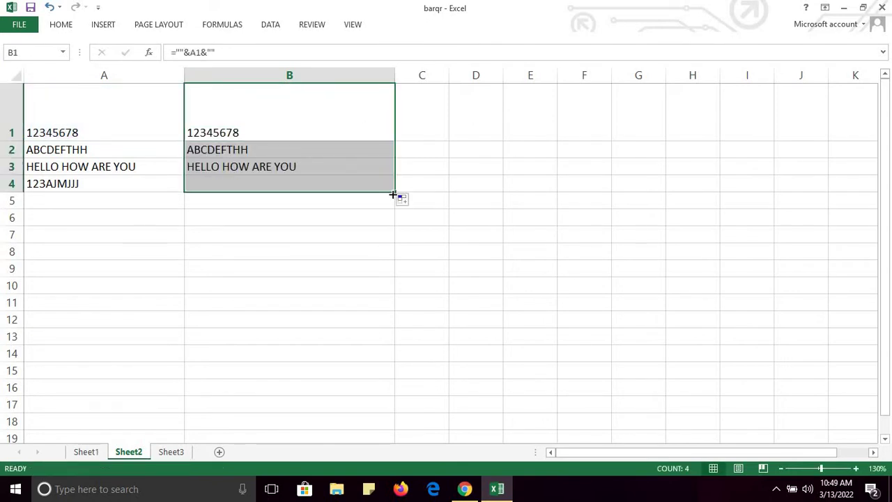
left_click(311, 202)
left_click(260, 132)
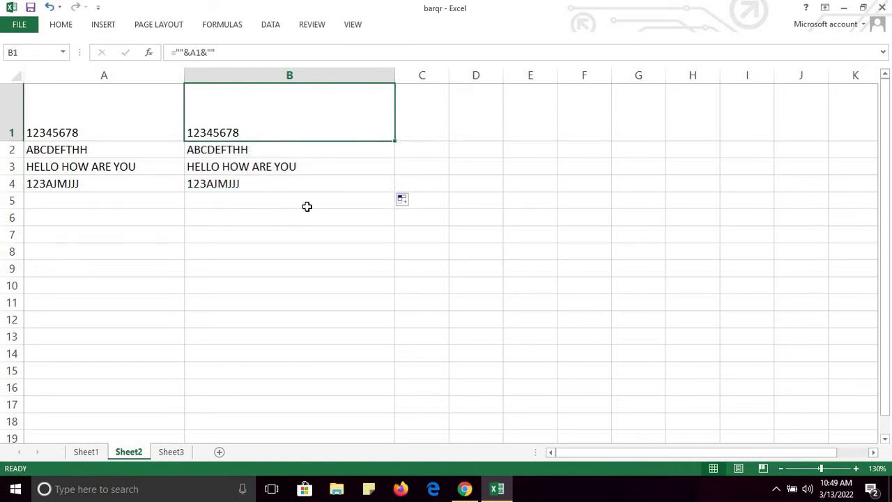
Search the web for 'google fonts' in the browser and open the Google Fonts site
left_click(465, 489)
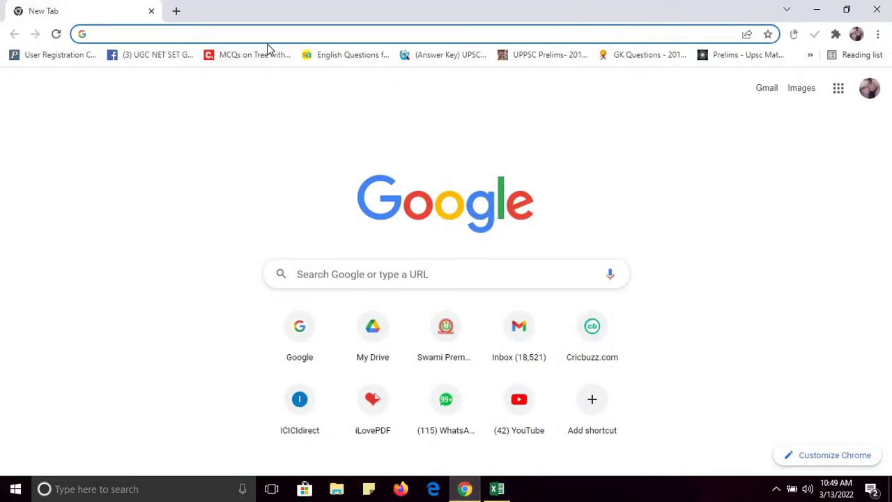
type("goo")
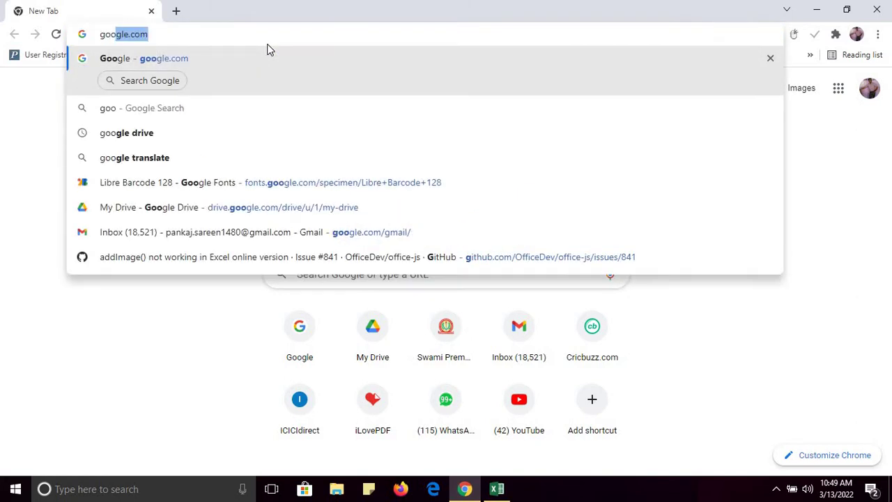
type("gle fonts")
key("Return")
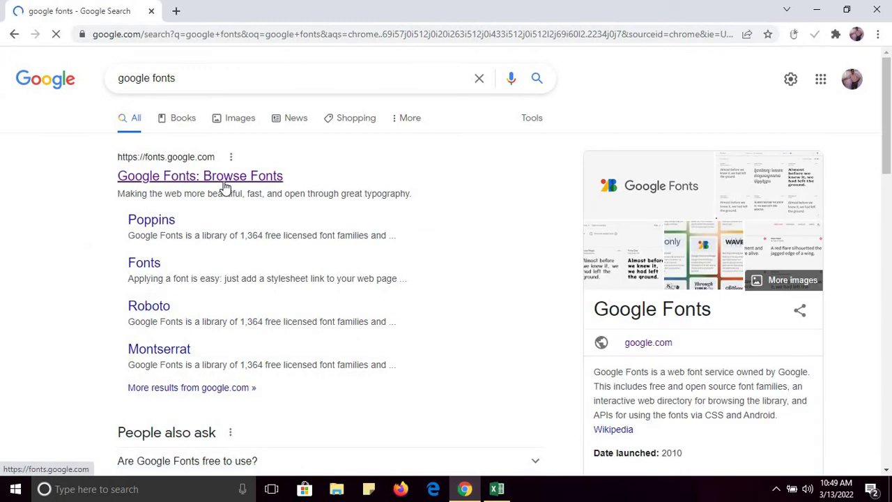
left_click(224, 180)
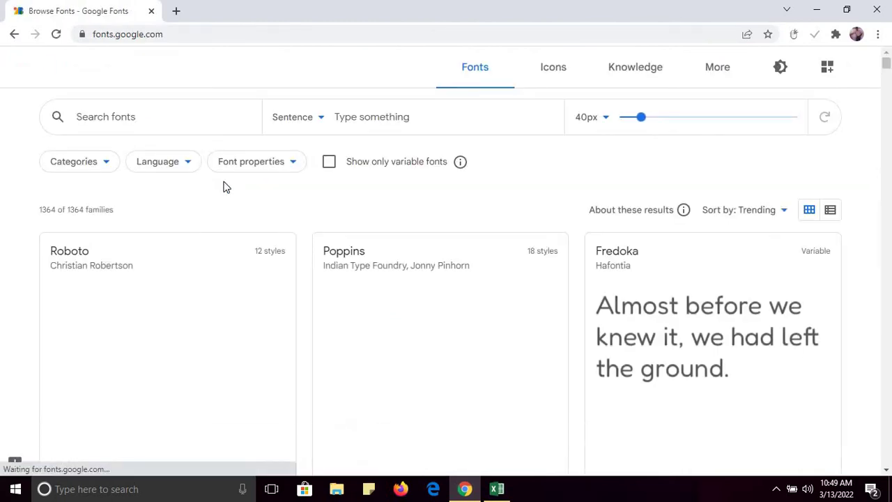
Search fonts for 'ba', open the Libre Barcode 128 Text page, then return to Excel
left_click(177, 117)
type("barcode")
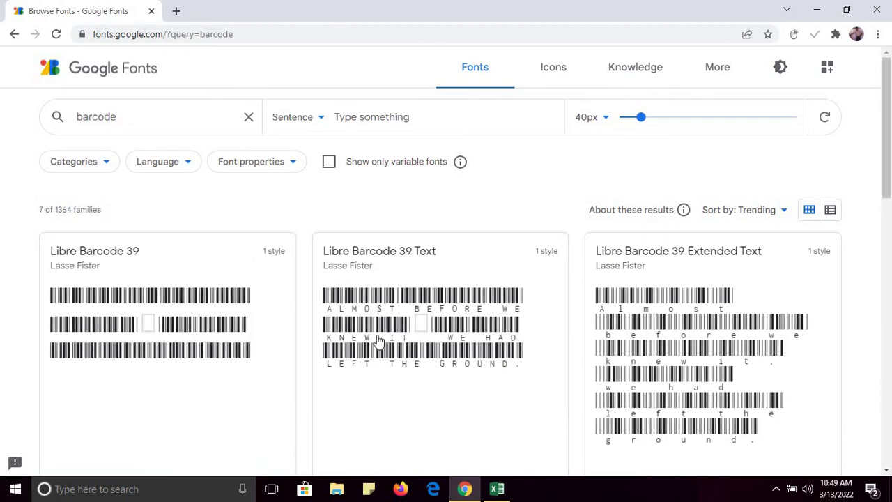
scroll(889, 173, "down", 1)
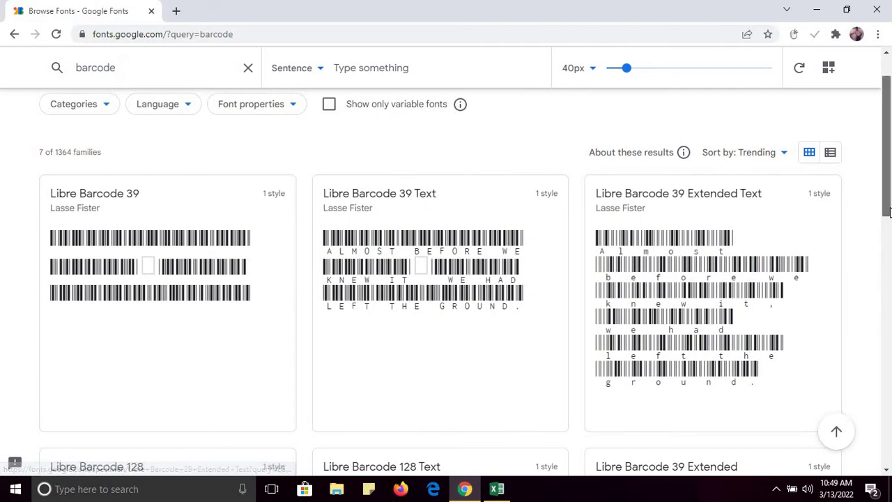
left_click_drag(889, 173, 891, 252)
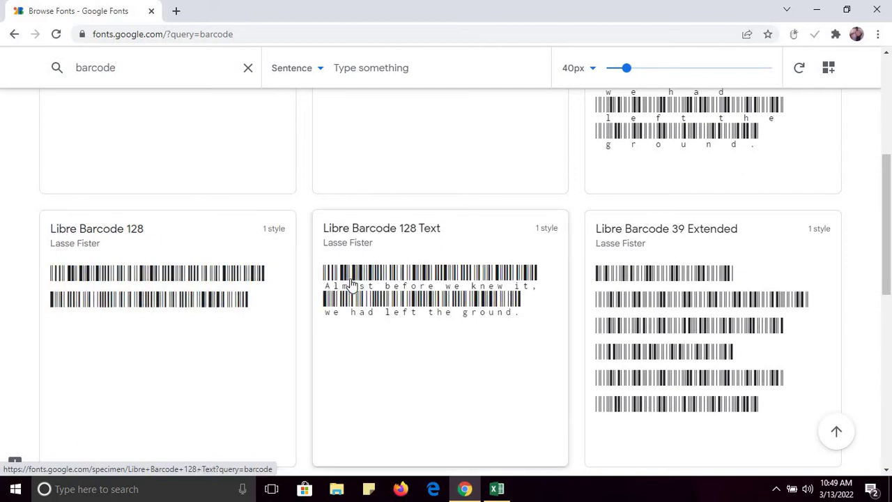
left_click(433, 241)
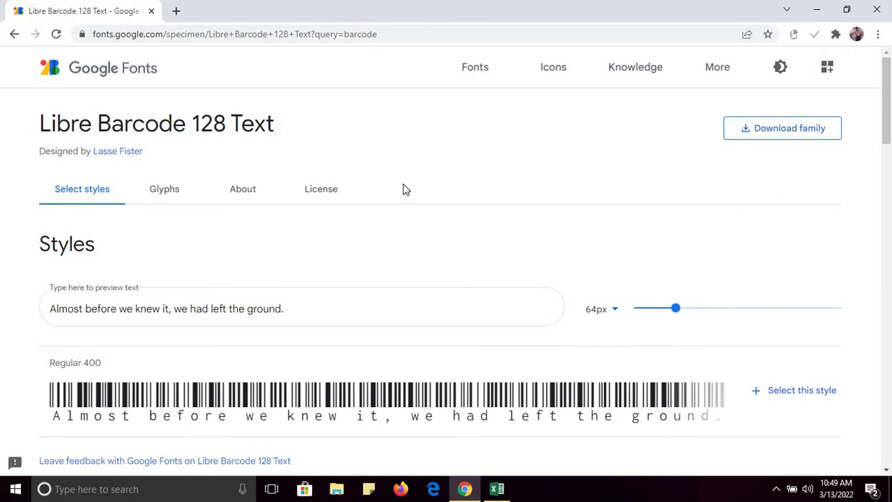
left_click(497, 489)
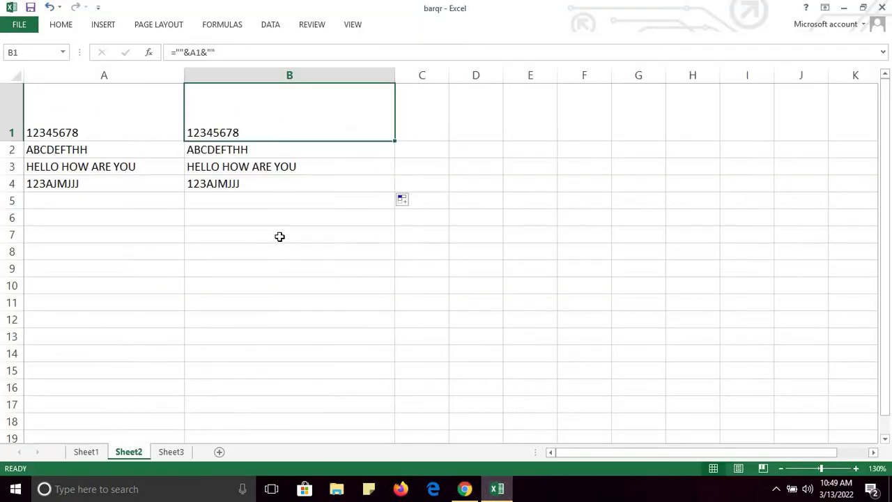
Set B1:B4 to the Libre Barcode 128 font at size 26
left_click_drag(269, 123, 269, 181)
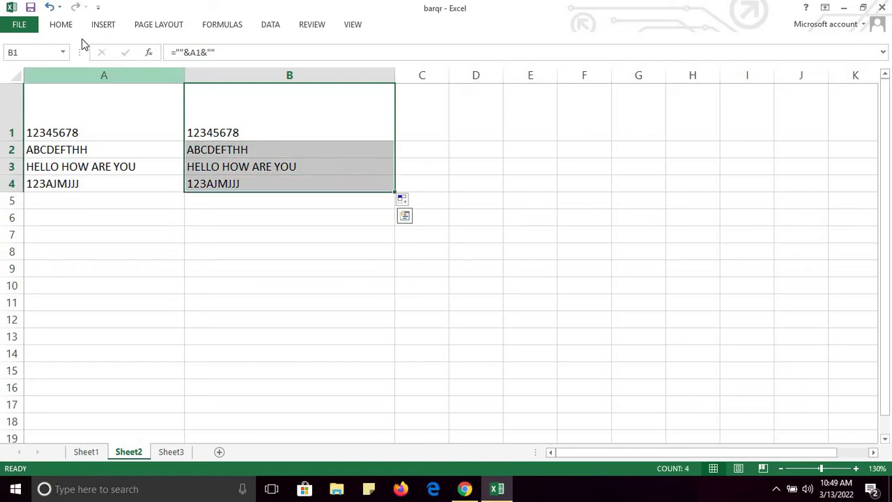
left_click(60, 24)
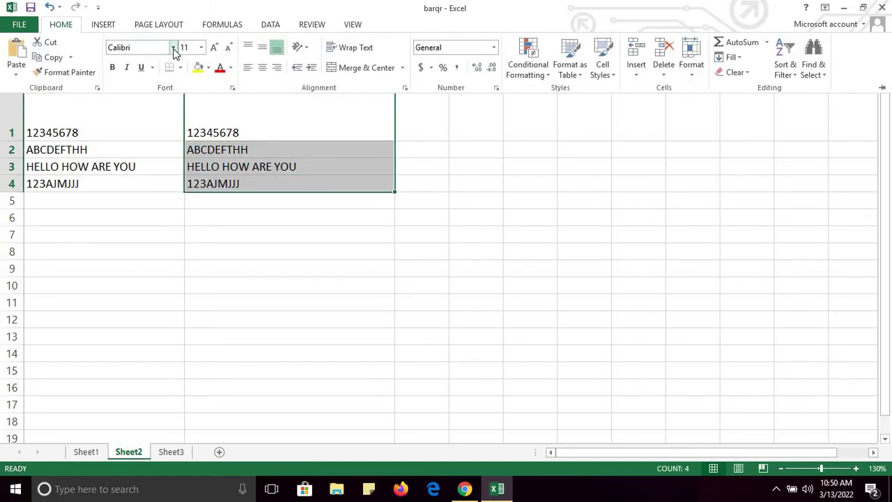
left_click(174, 48)
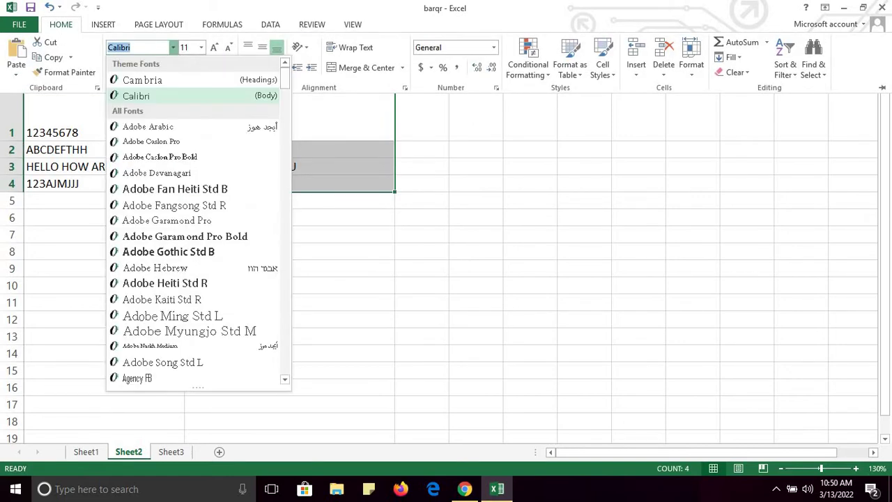
type("Libre Barcode 128")
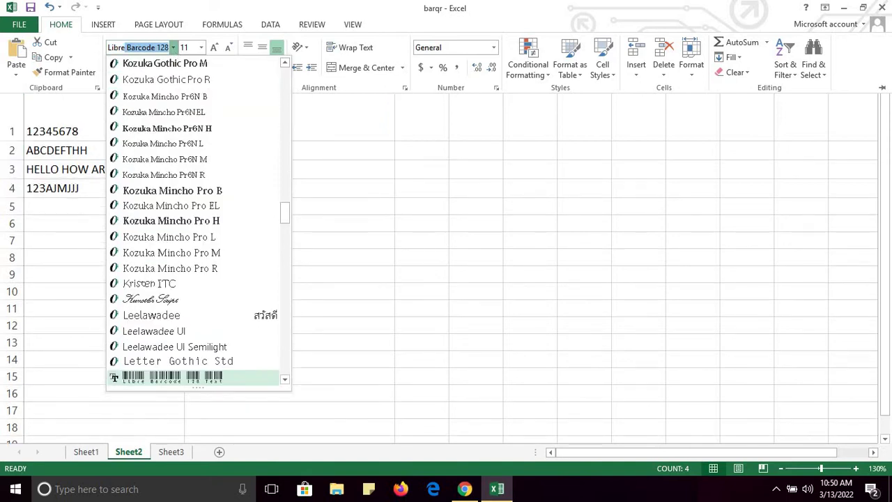
left_click(198, 378)
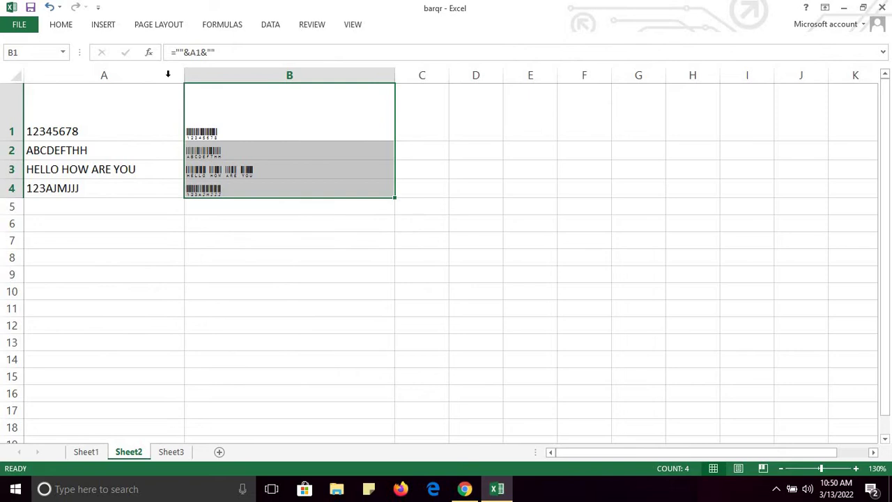
left_click(65, 28)
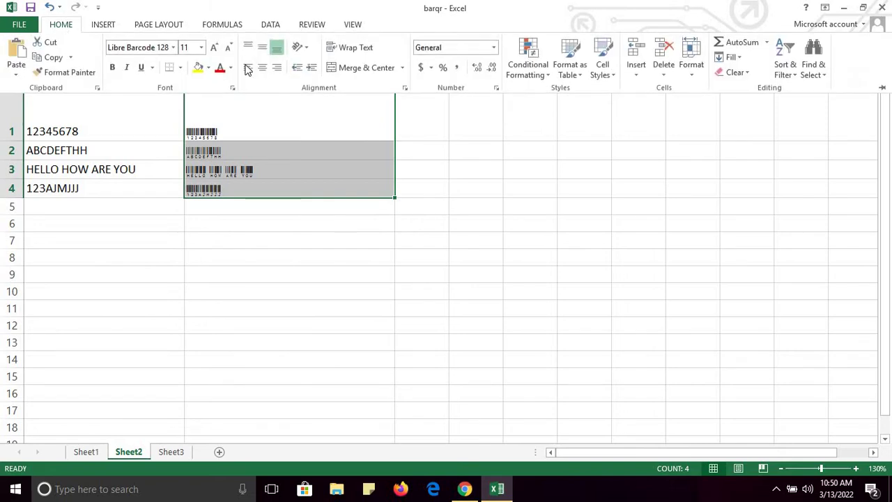
left_click(201, 47)
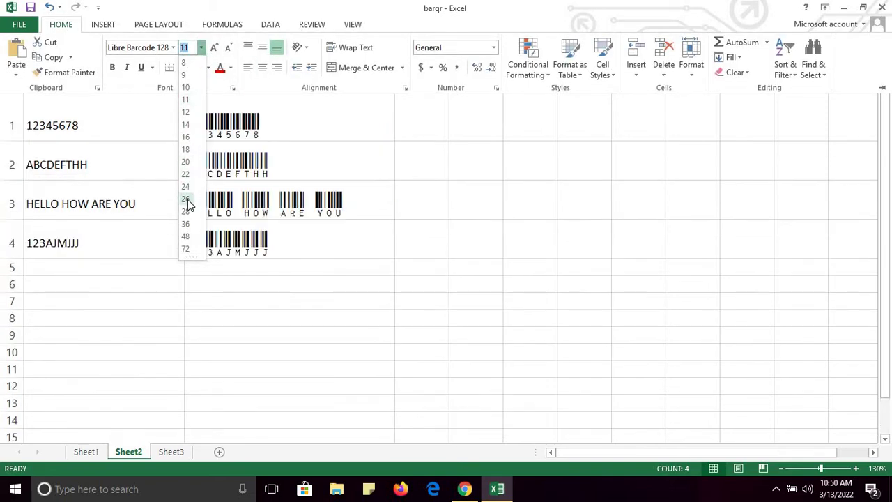
left_click(186, 200)
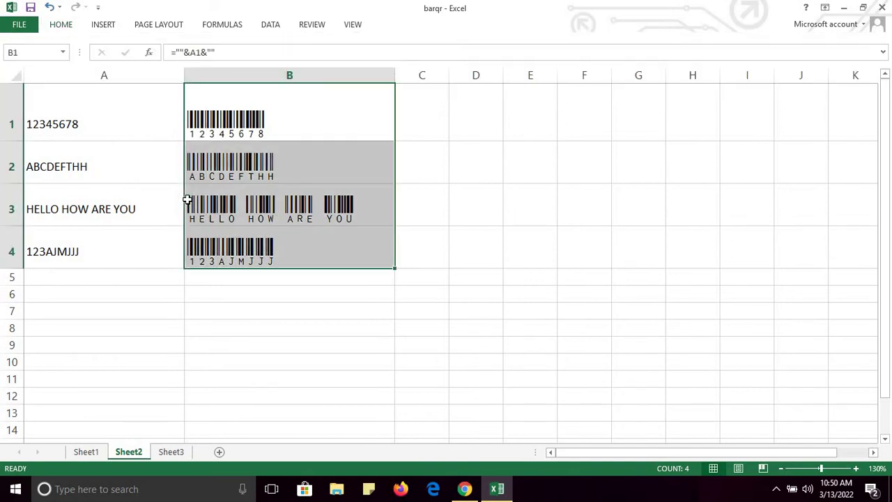
left_click(103, 171)
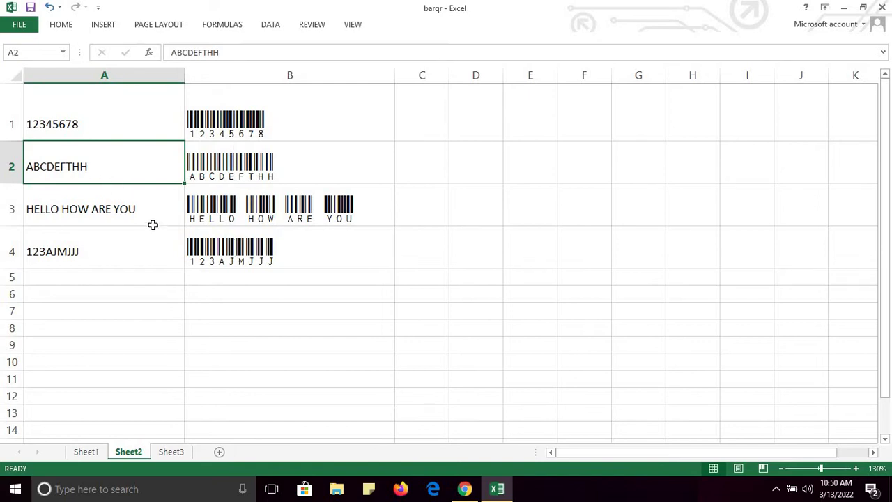
Change A3 to HELLO HOW ARE YOU 123 and shorten A4 to 123AJM
left_click(140, 210)
double_click(140, 209)
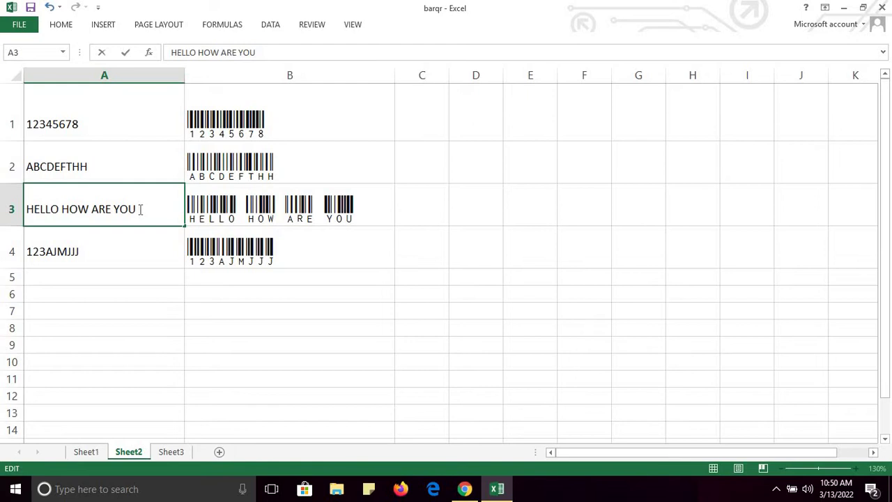
key("Tab")
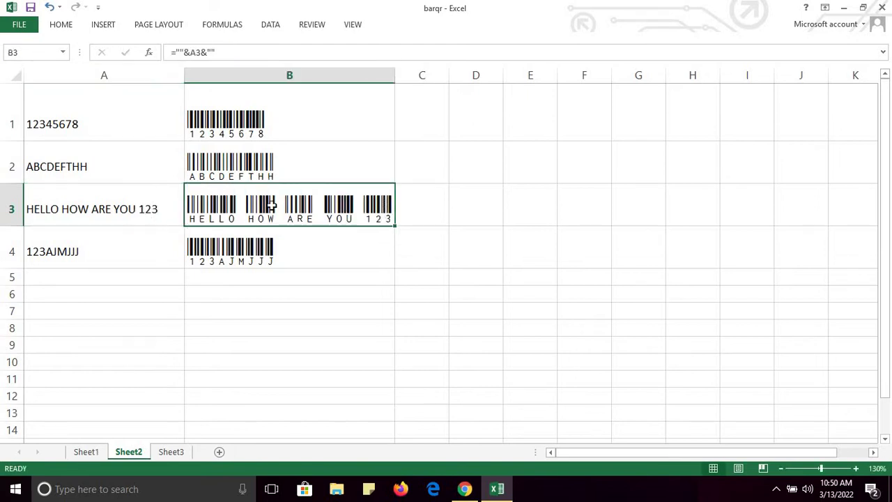
double_click(81, 252)
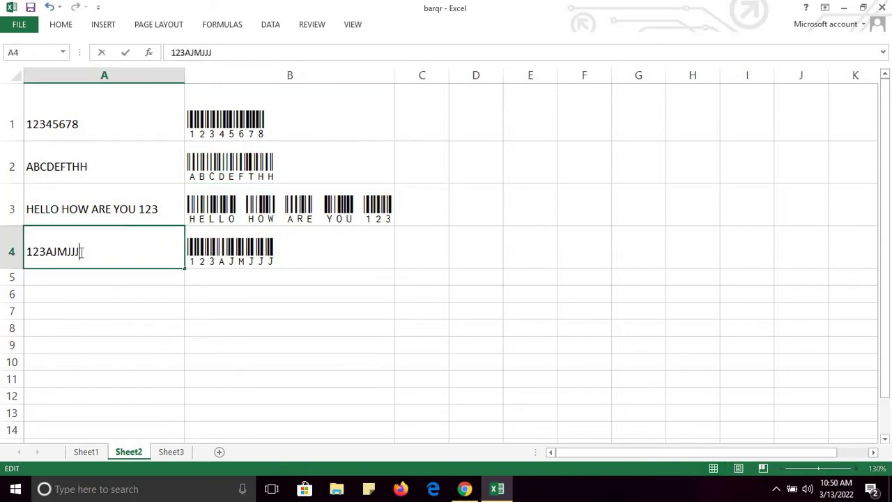
key("BackSpace")
key("BackSpace")
key("BackSpace")
key("ctrl+Return")
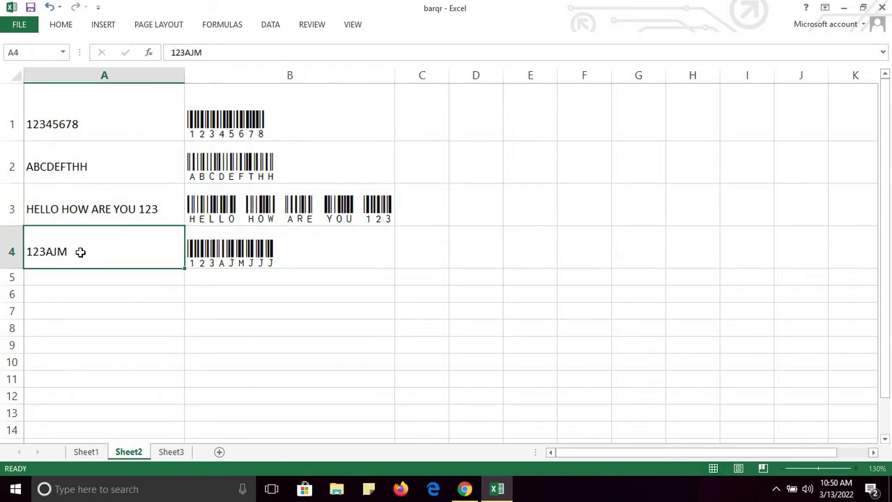
key("Right")
double_click(89, 131)
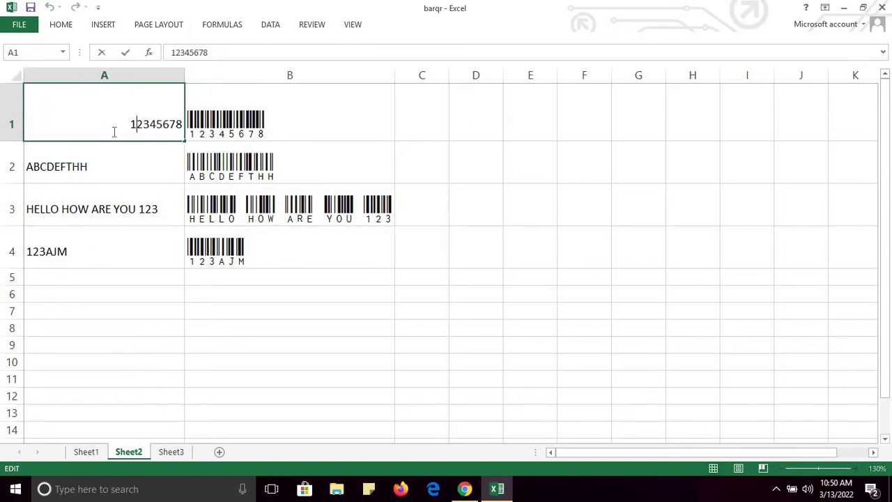
type("999")
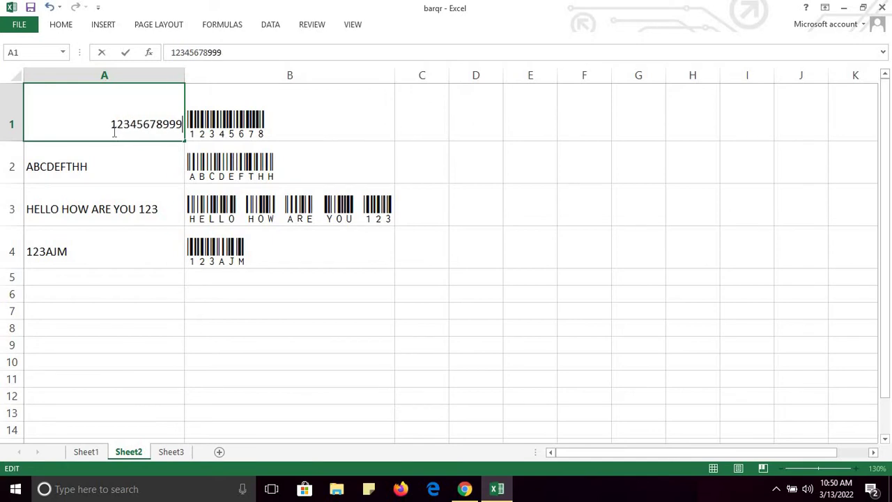
key("ctrl+Return")
left_click(223, 123)
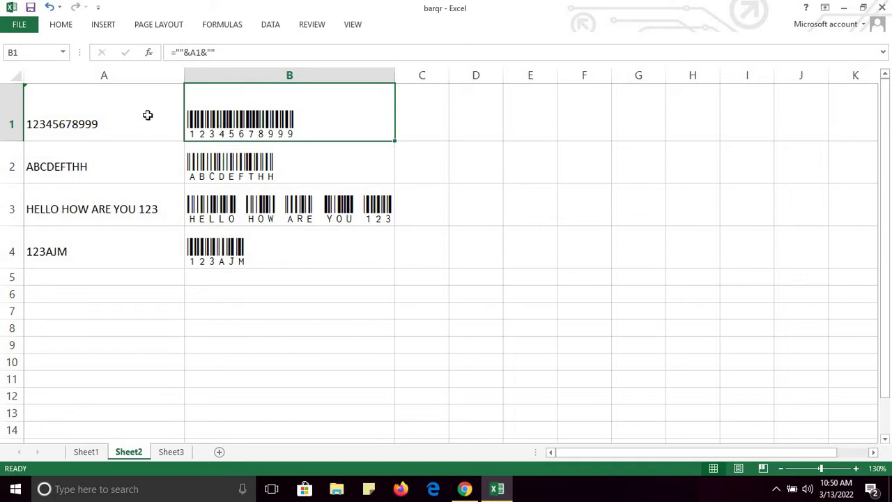
left_click_drag(125, 109, 113, 259)
left_click(272, 113)
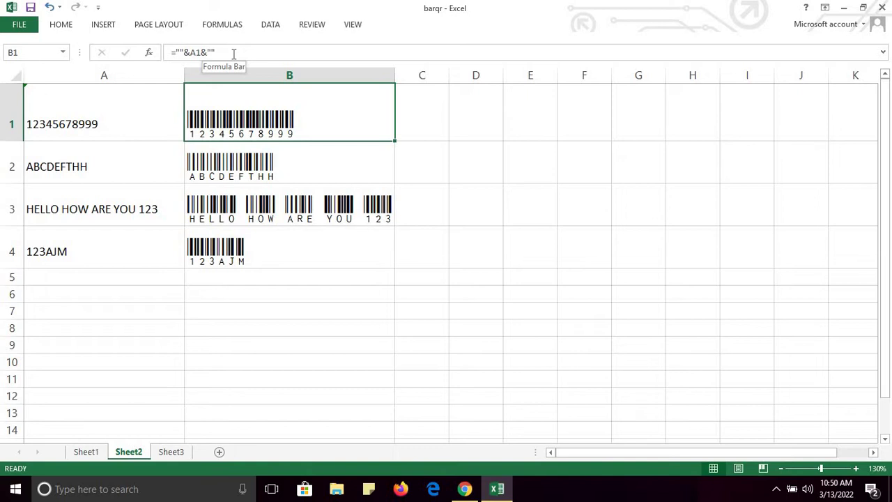
left_click(465, 489)
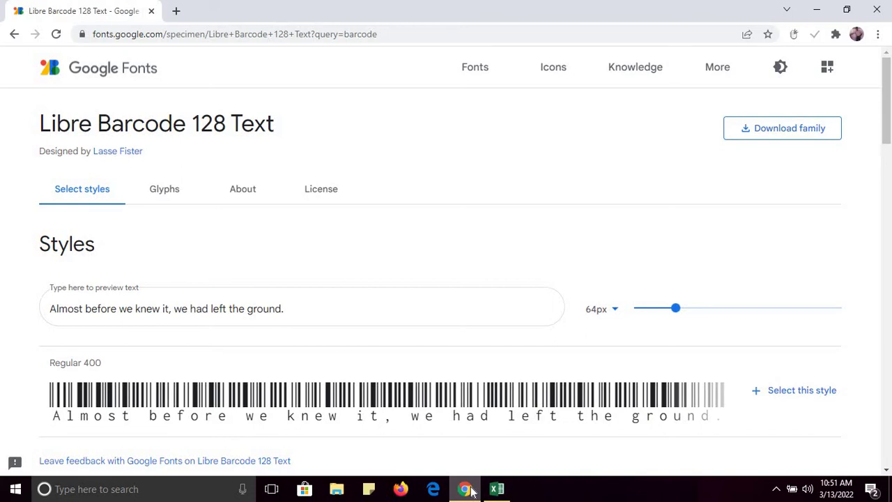
left_click(471, 490)
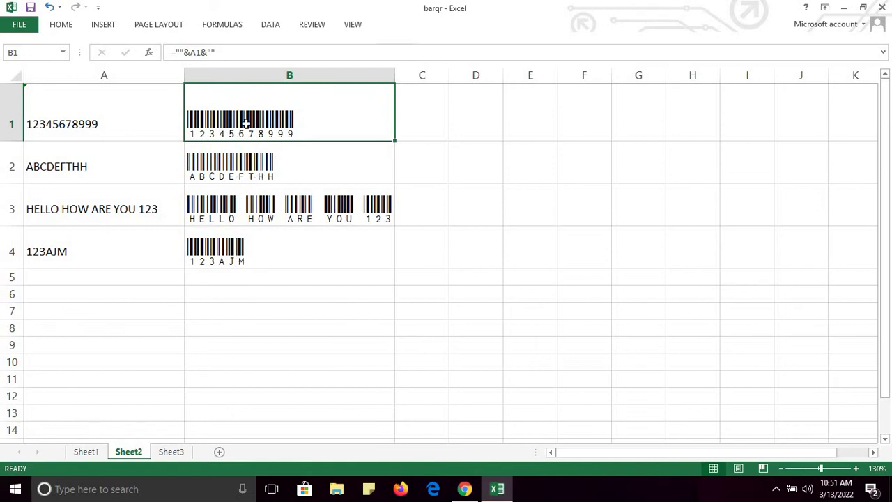
Type the heading Website in D1, correcting the misspelling
left_click(265, 253)
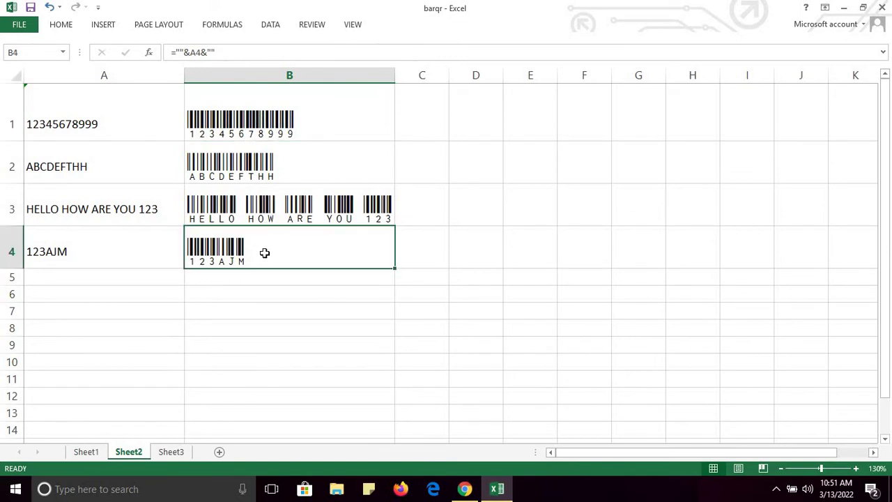
left_click(322, 131)
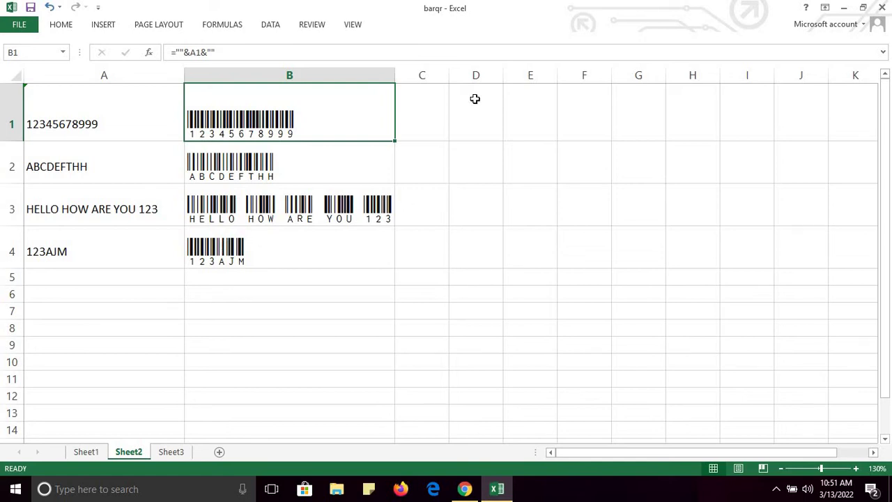
left_click(472, 119)
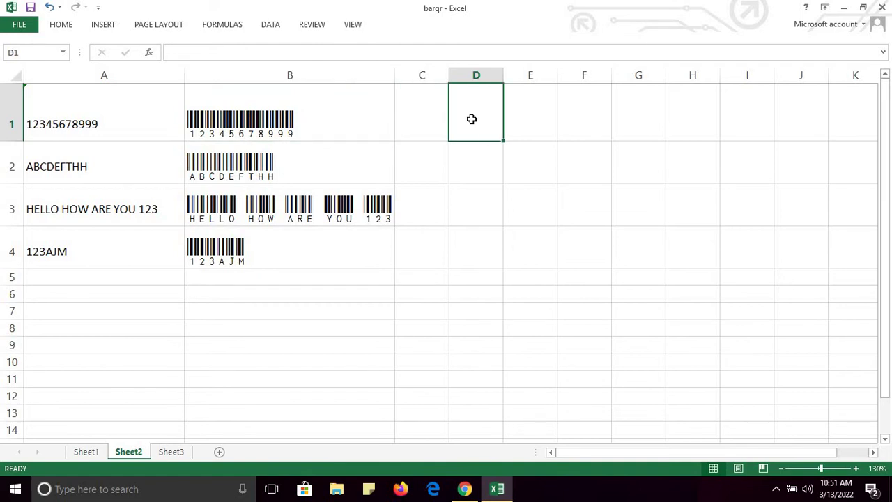
type("Webiste")
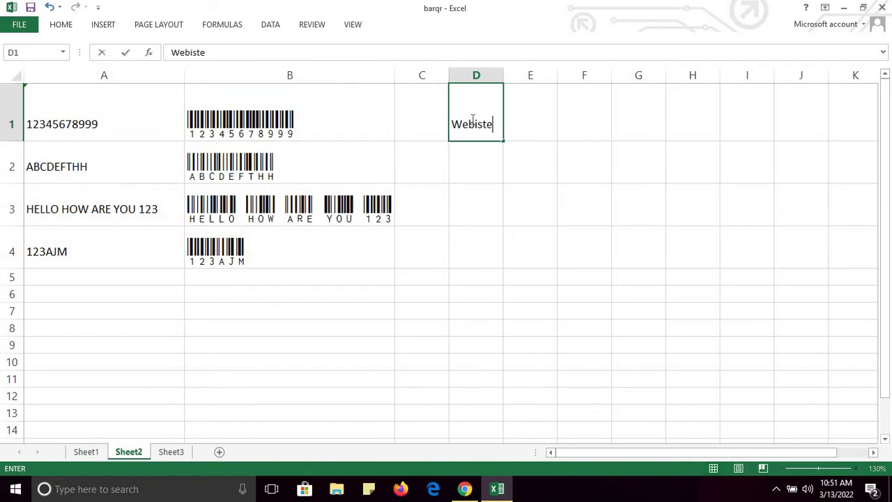
key("BackSpace")
key("BackSpace")
key("BackSpace")
type("ite")
left_click(470, 153)
Enter youtube.com and google.com in D2:D3, widening column D slightly
type("youtube.com")
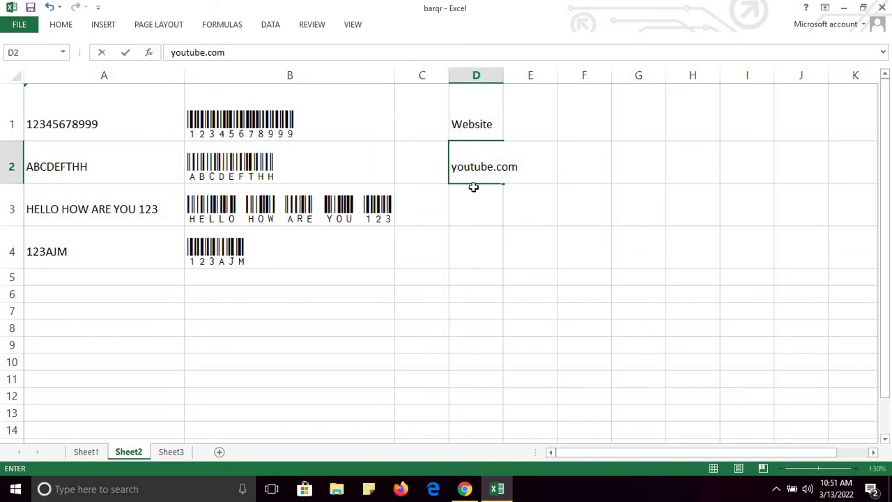
left_click(481, 218)
left_click_drag(505, 76, 526, 76)
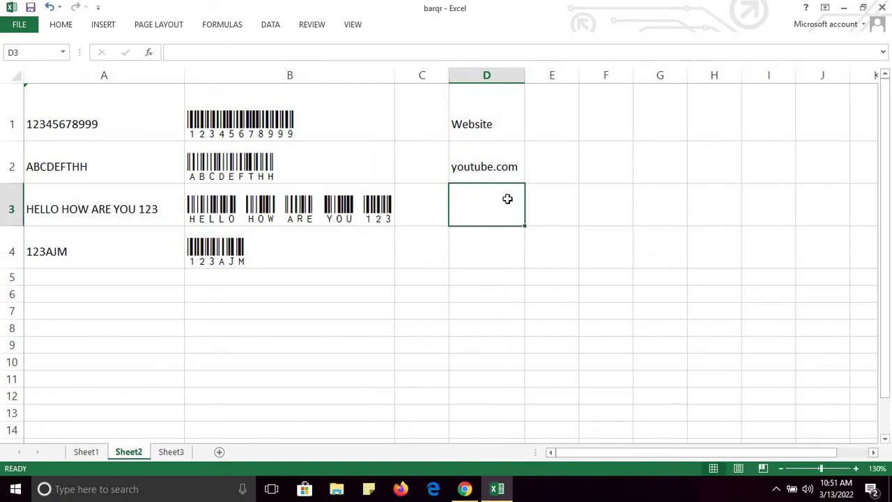
type("google.com")
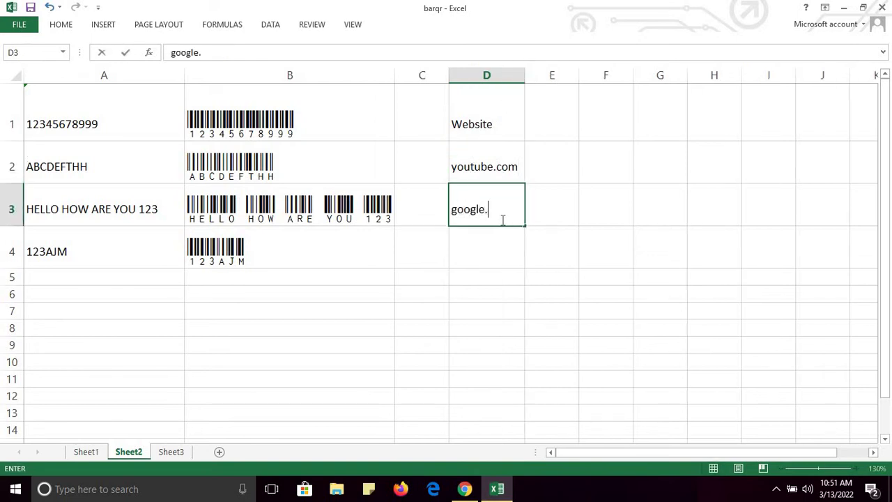
left_click(551, 180)
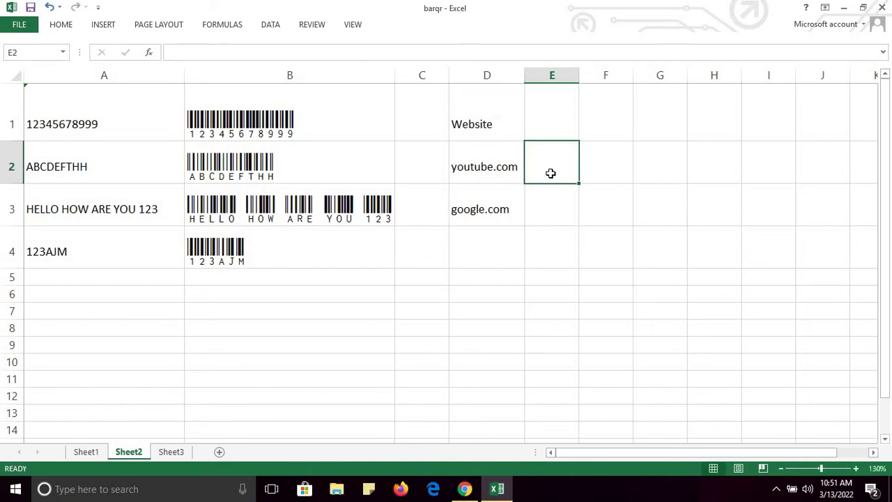
left_click(465, 490)
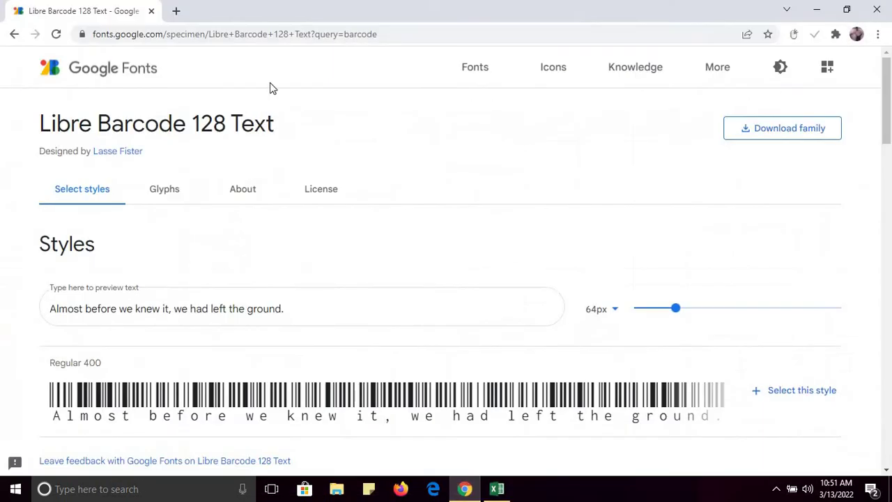
Load google.com in Chrome, search for qr, dismiss the password notice, then return to Excel
left_click(240, 33)
type("google.com")
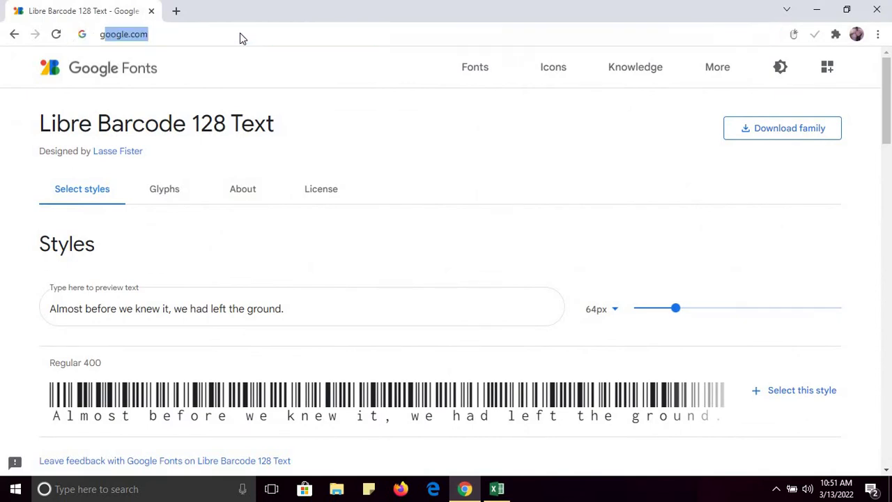
key("Return")
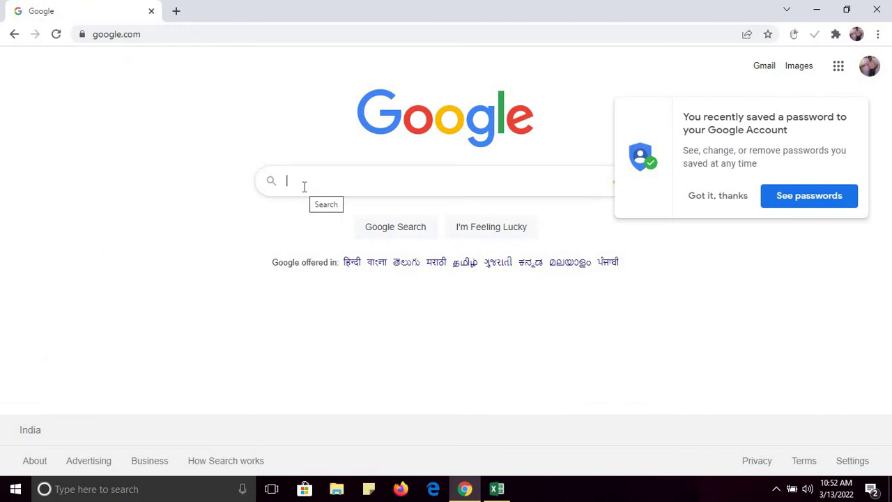
type("qr")
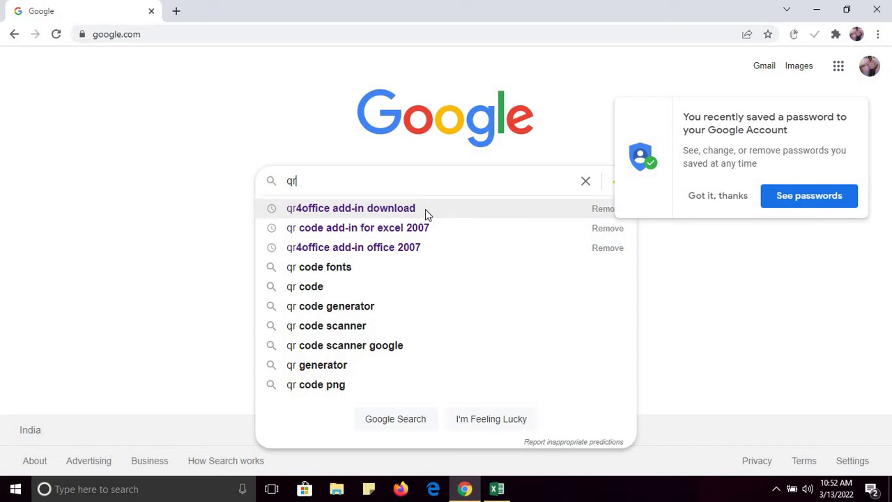
left_click(717, 197)
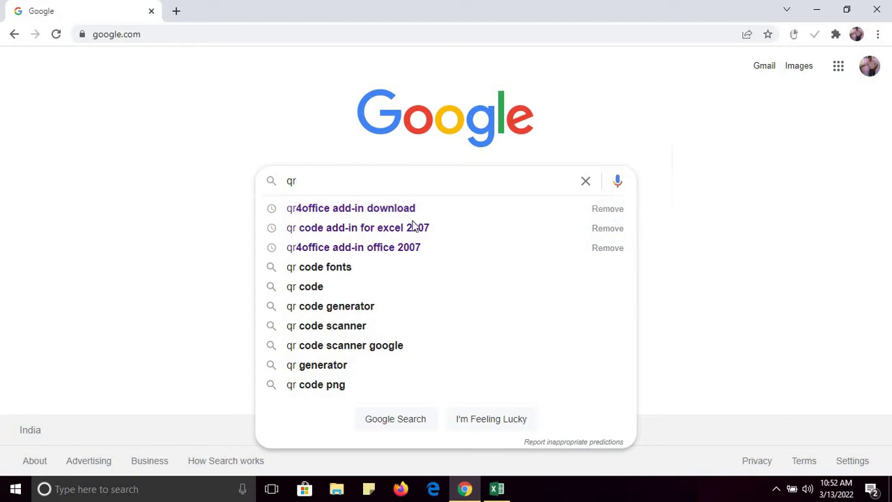
left_click(491, 497)
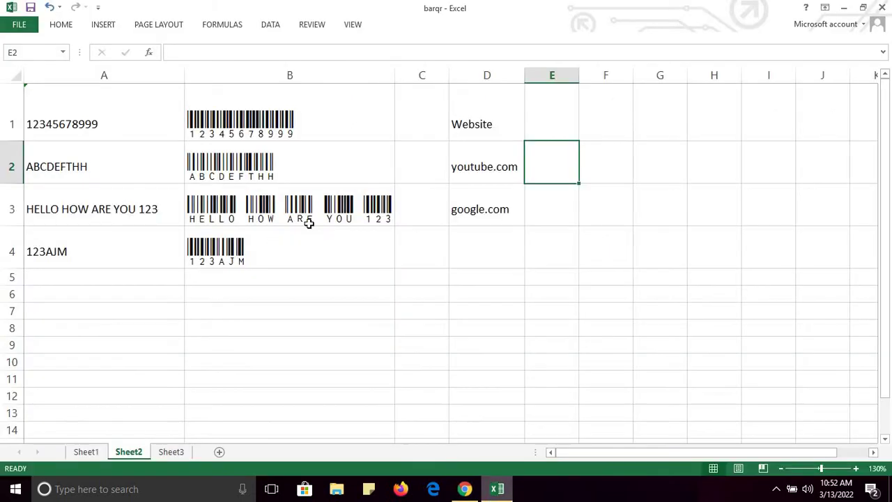
Launch QR4Office from INSERT > Apps for Office
left_click(64, 26)
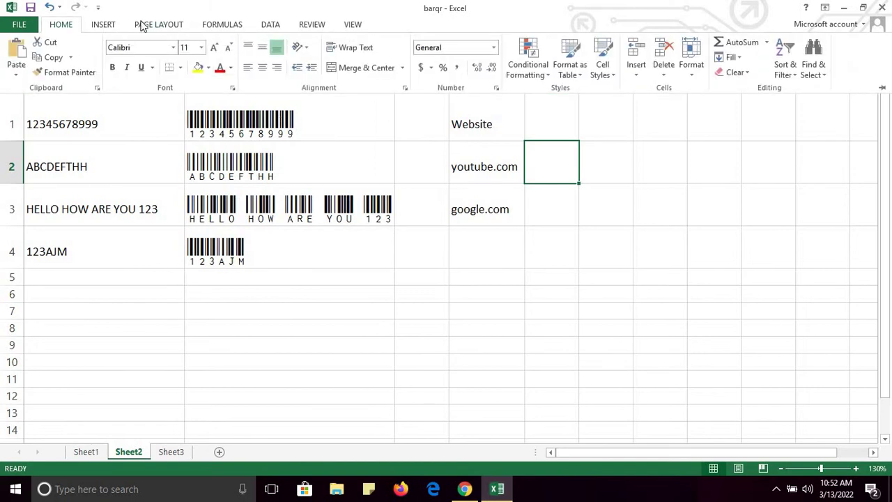
left_click(104, 26)
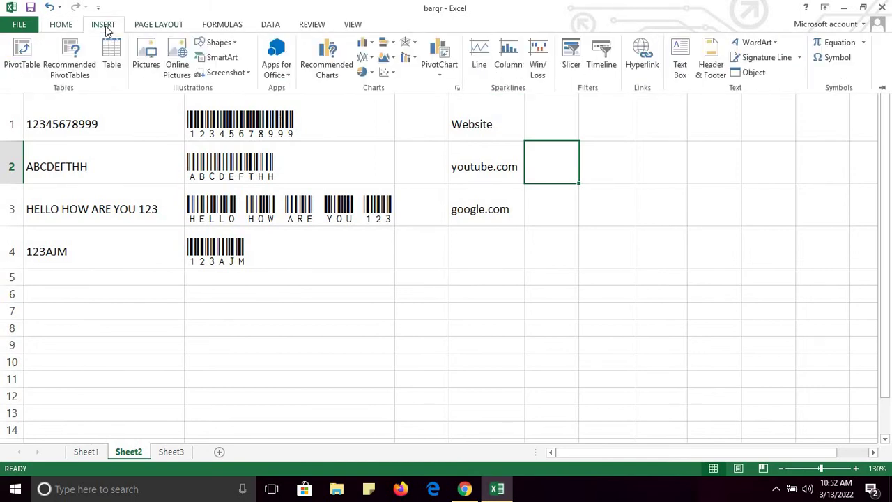
left_click(288, 75)
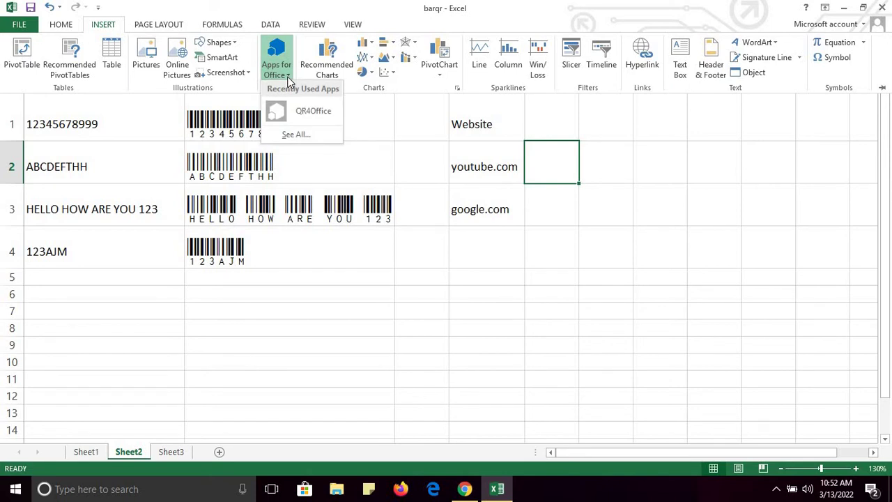
left_click(296, 115)
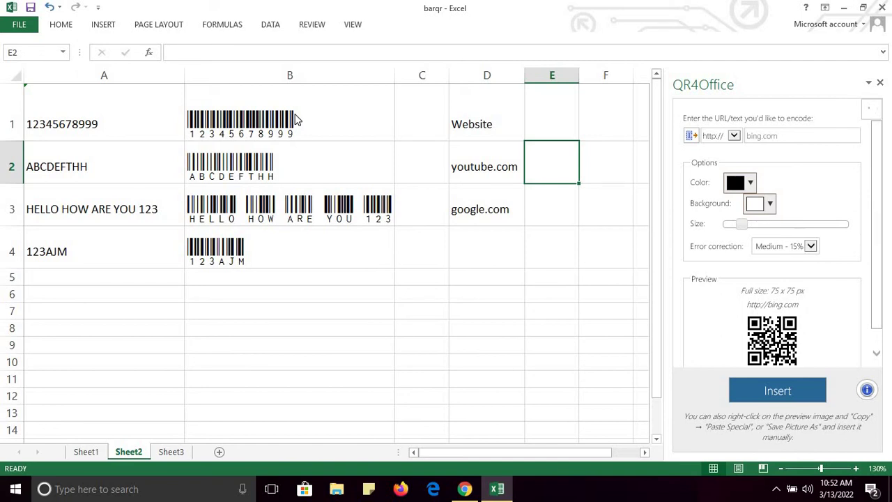
Enter youtube.com as the URL in the QR4Office pane
left_click(465, 489)
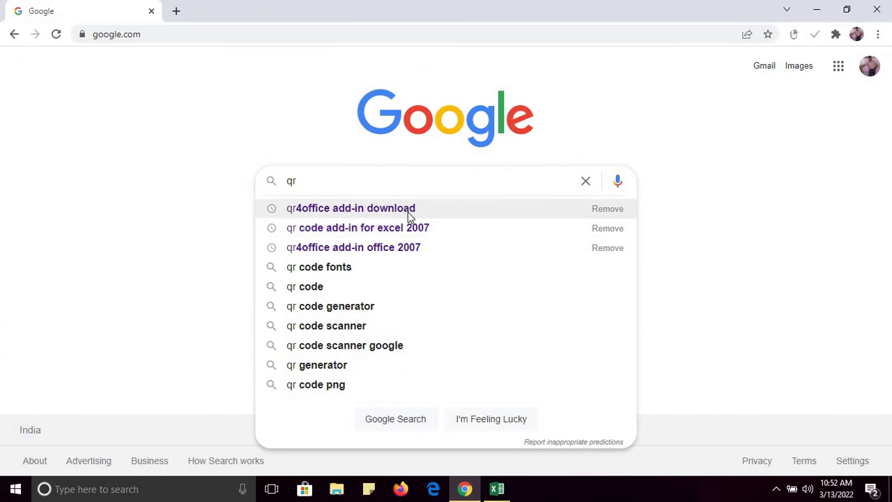
left_click(497, 488)
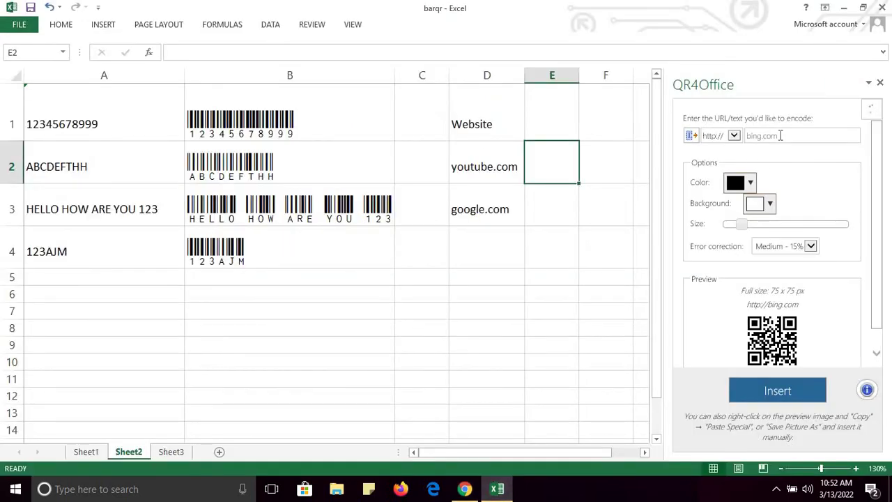
left_click(781, 135)
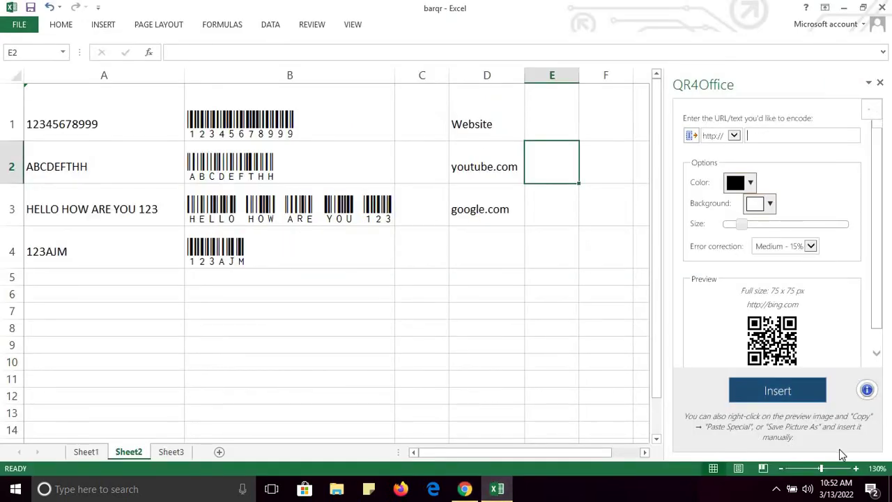
left_click(857, 469)
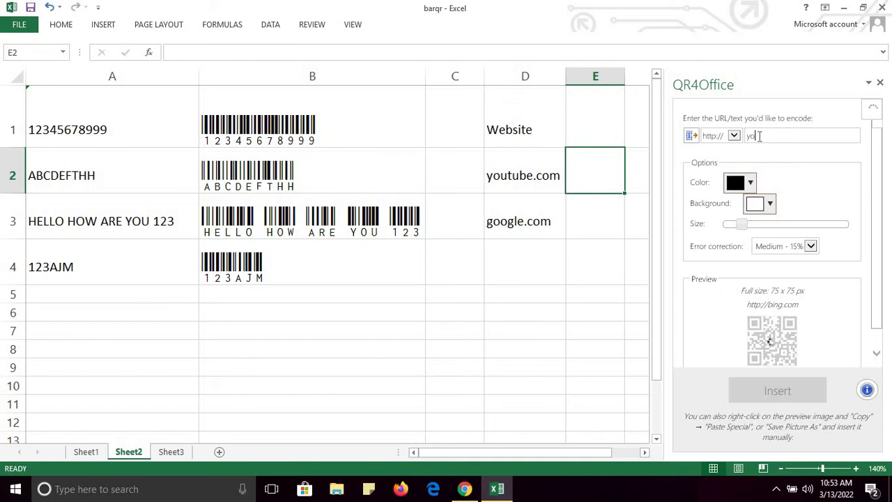
type("you")
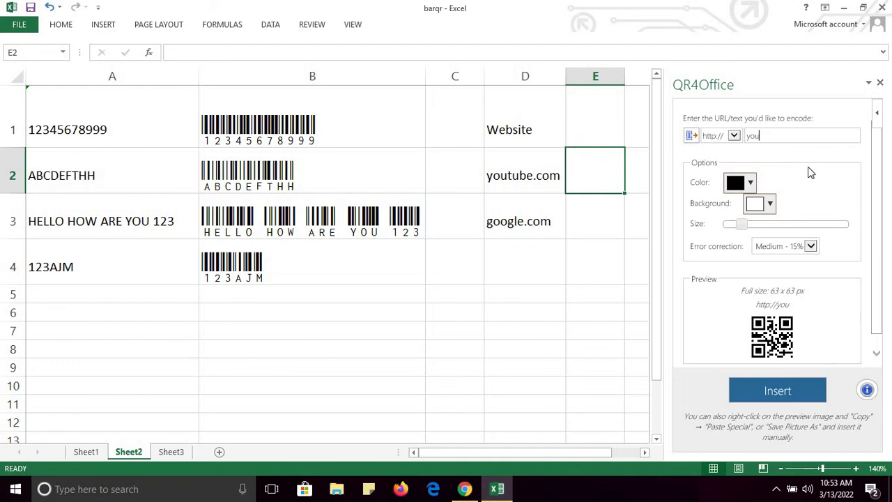
type("t")
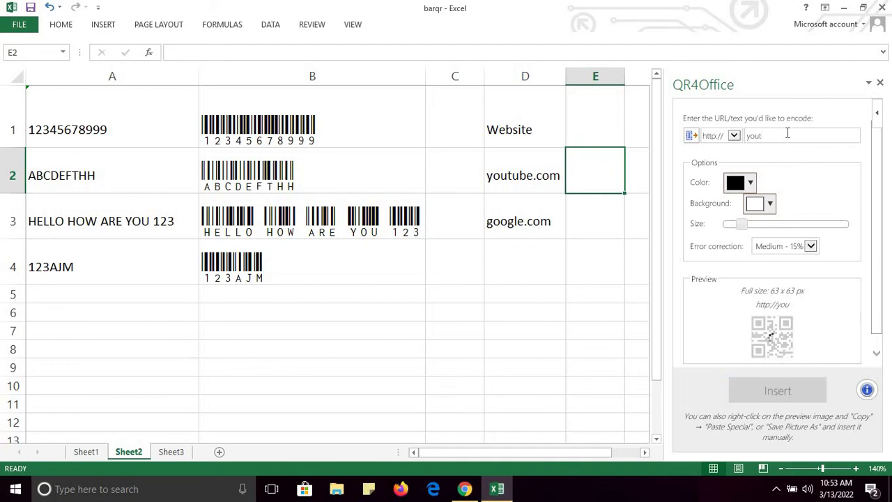
type("u")
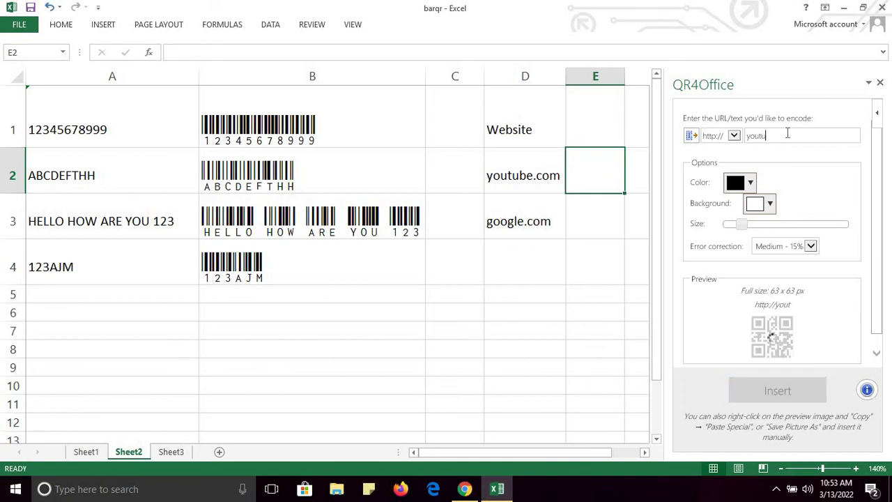
type("be.com")
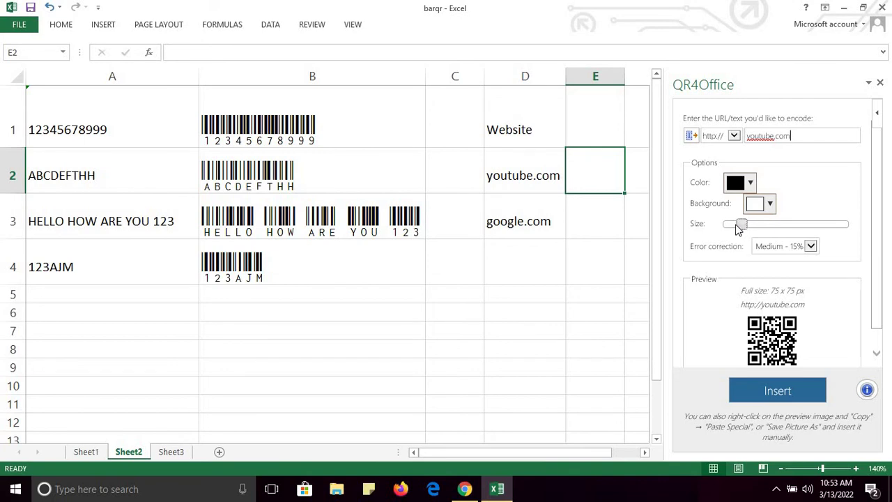
Set the QR code size to 50 x 50 px and error correction to Low - 7%
left_click_drag(736, 227, 732, 227)
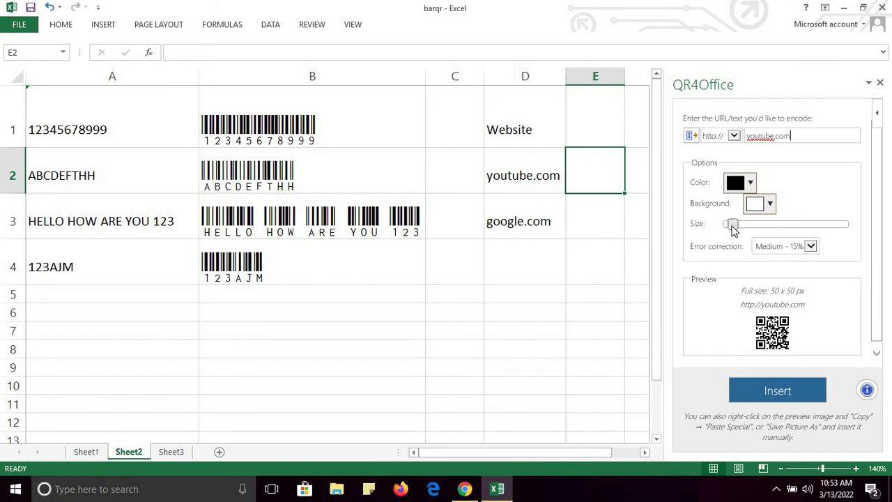
left_click(797, 244)
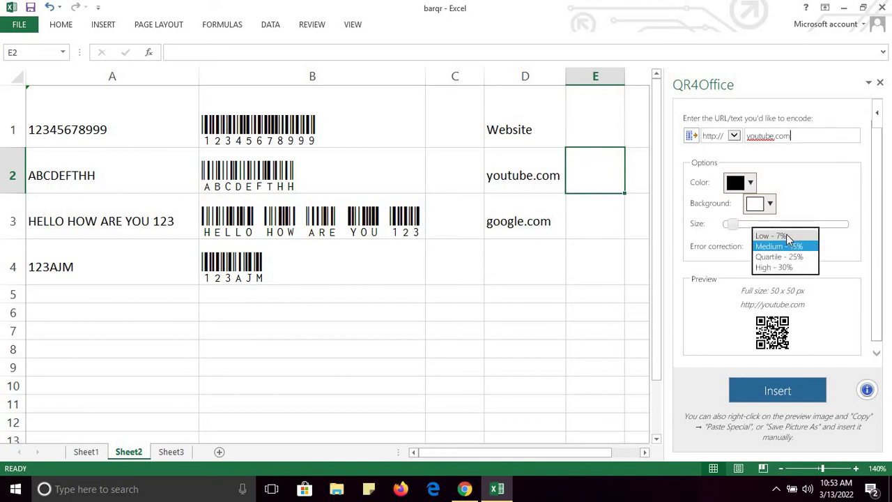
left_click(781, 235)
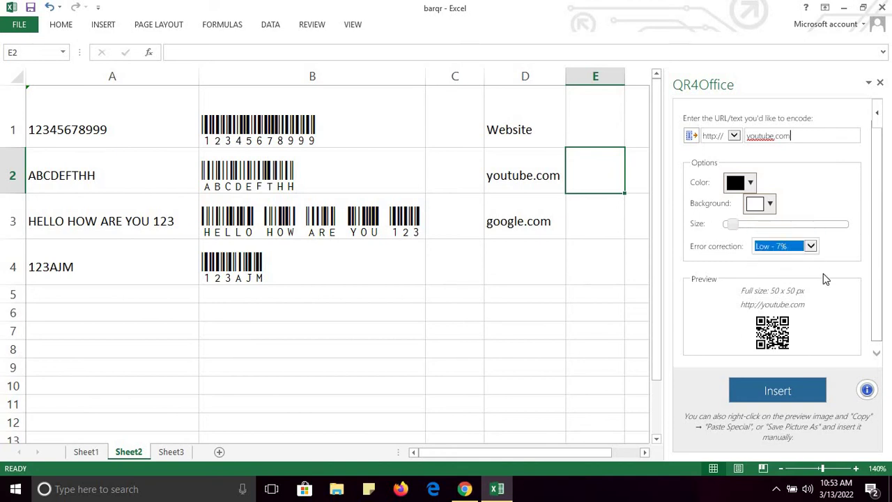
left_click_drag(878, 259, 879, 293)
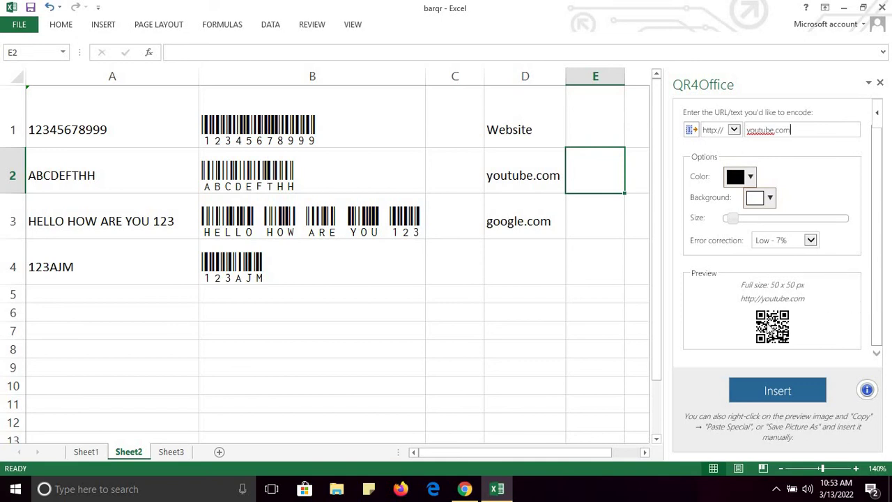
Save the youtube.com QR preview to the Pictures\QR folder, starting the file name 'new qr youtube'
right_click(775, 332)
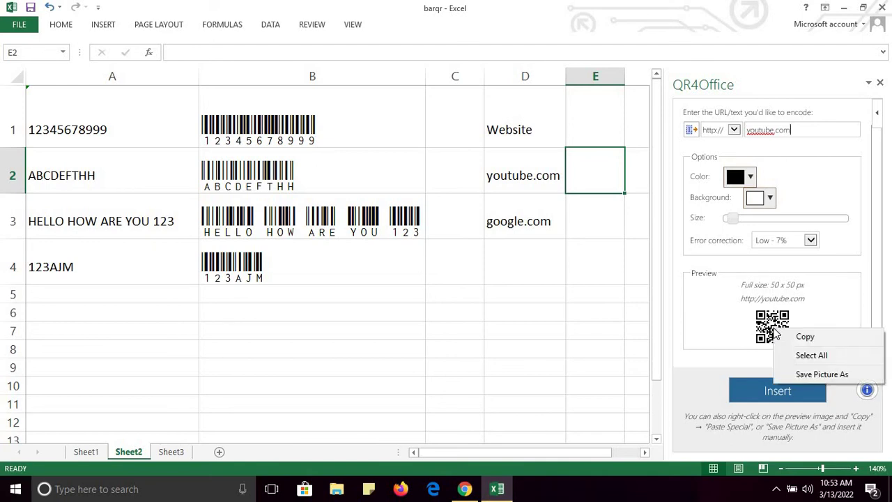
left_click(805, 374)
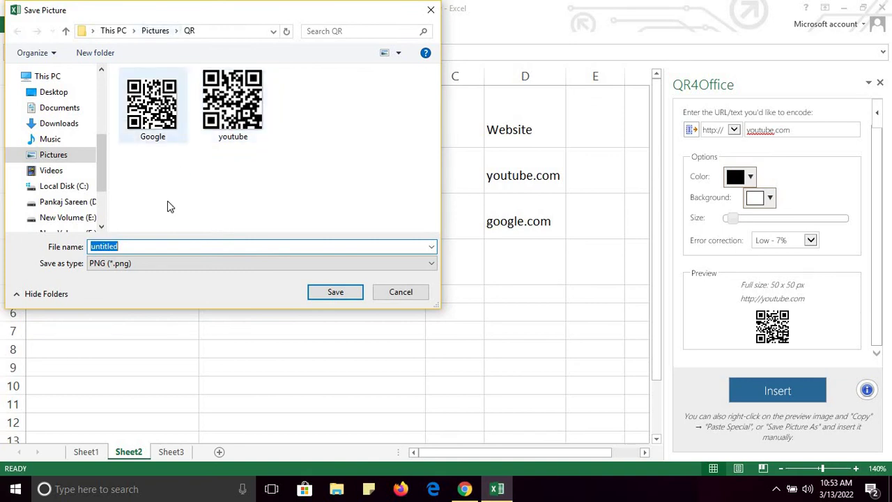
left_click(156, 33)
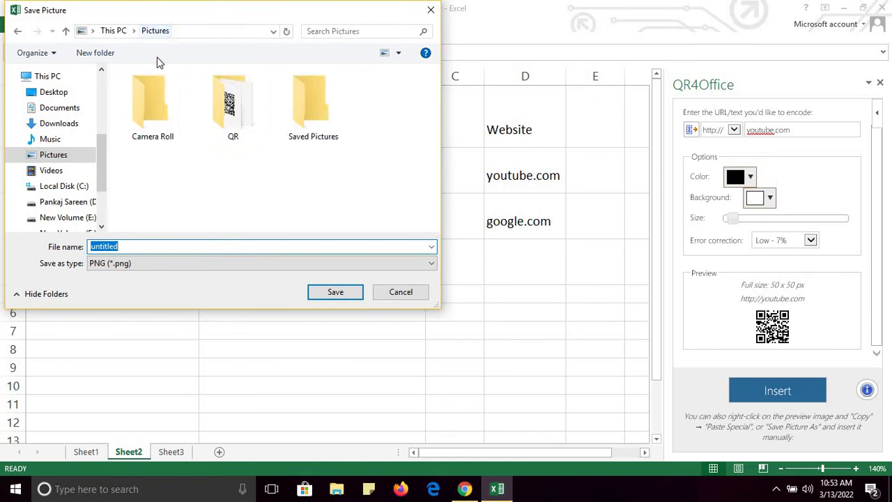
double_click(237, 111)
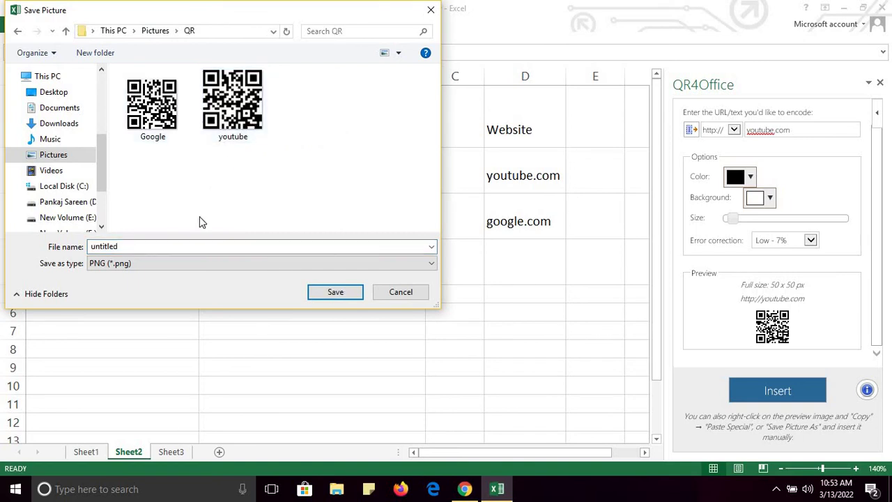
double_click(158, 249)
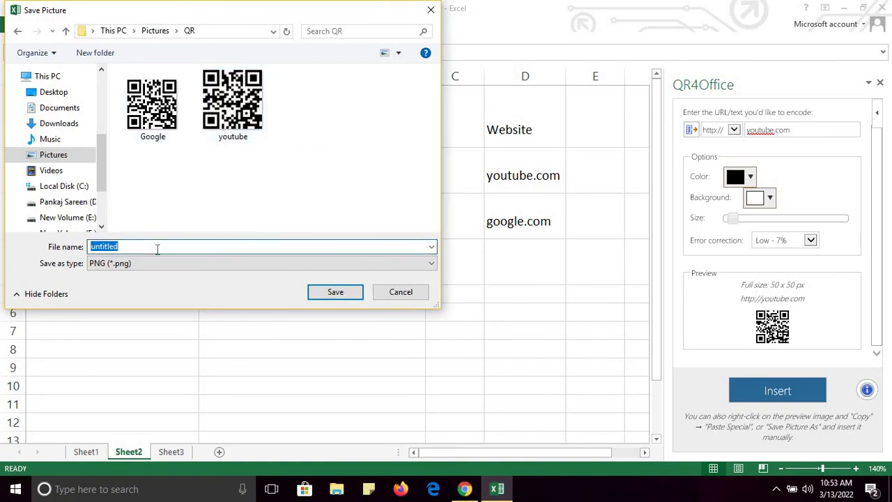
type("new qr youtube")
Save the 'new qr youtube' picture, then insert it into the sheet from a file
key("Return")
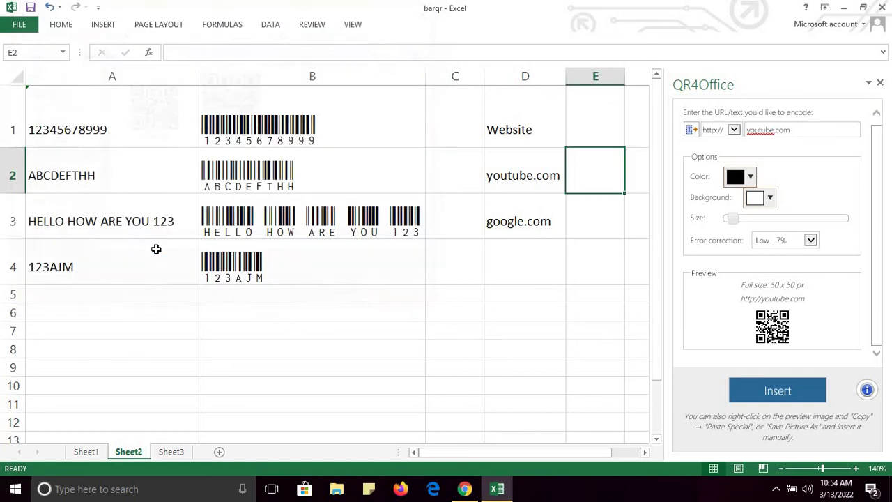
left_click(103, 28)
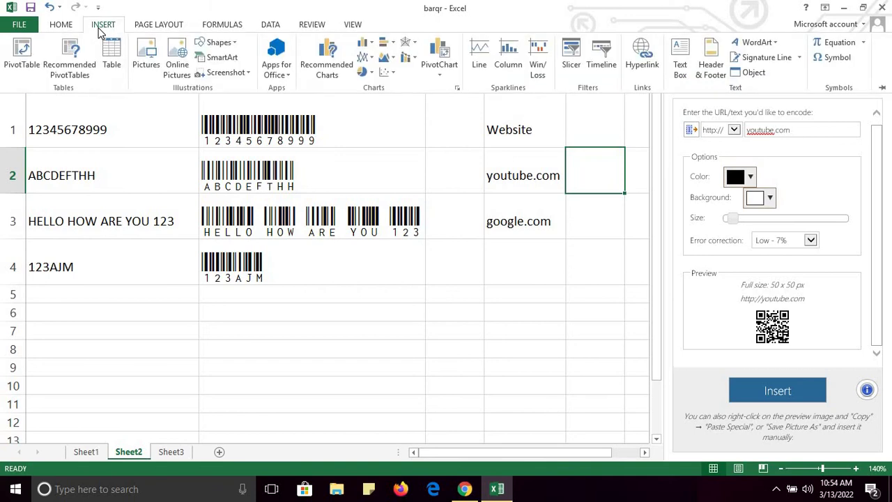
left_click(145, 72)
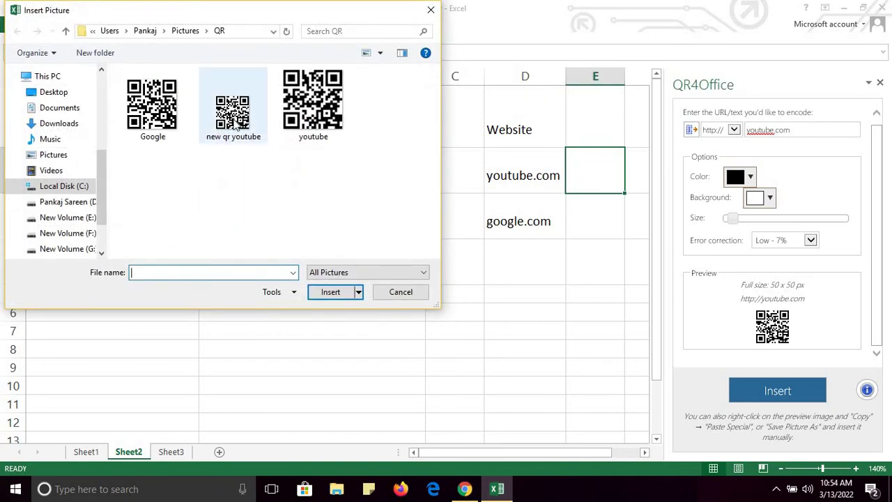
double_click(237, 124)
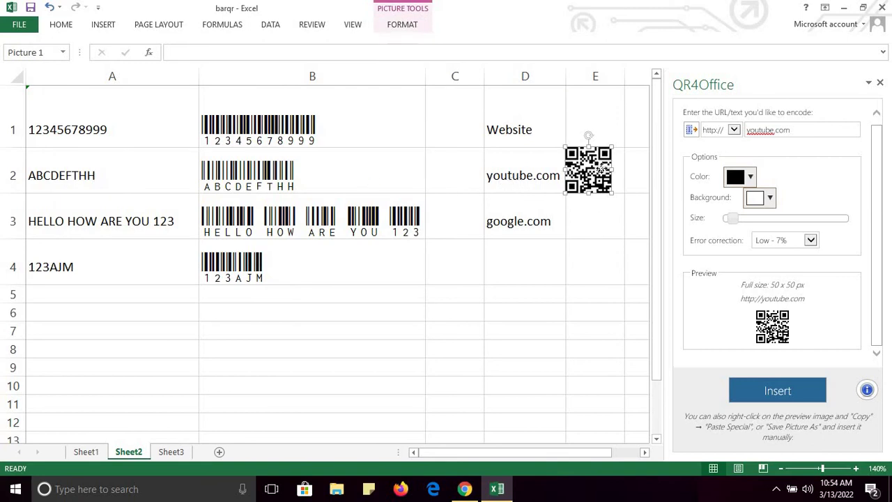
Nudge the YouTube QR code into E2, select E3, and enlarge the QR4Office size
left_click_drag(598, 168, 604, 169)
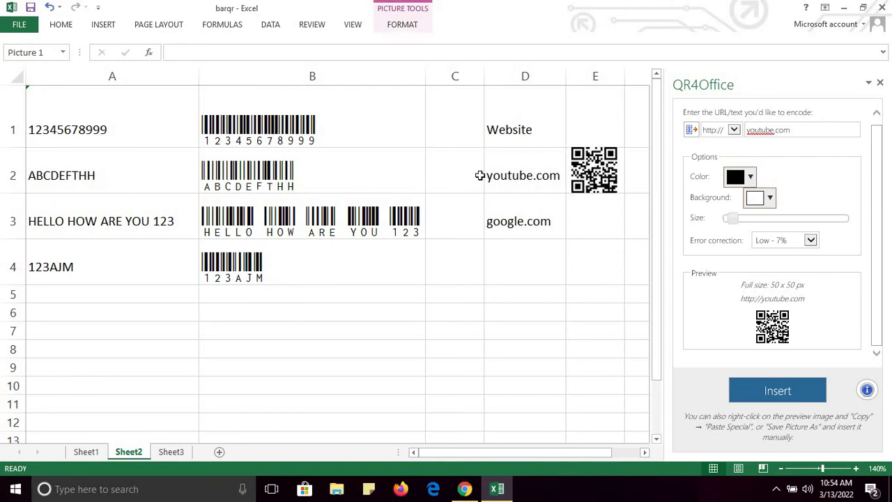
left_click(582, 215)
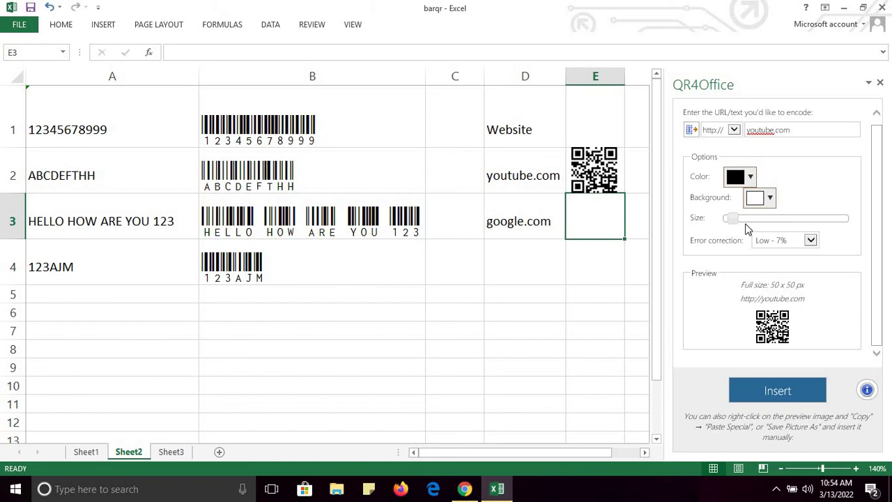
mouse_move(732, 221)
left_mouse_down()
mouse_move(766, 223)
mouse_move(732, 221)
left_mouse_up()
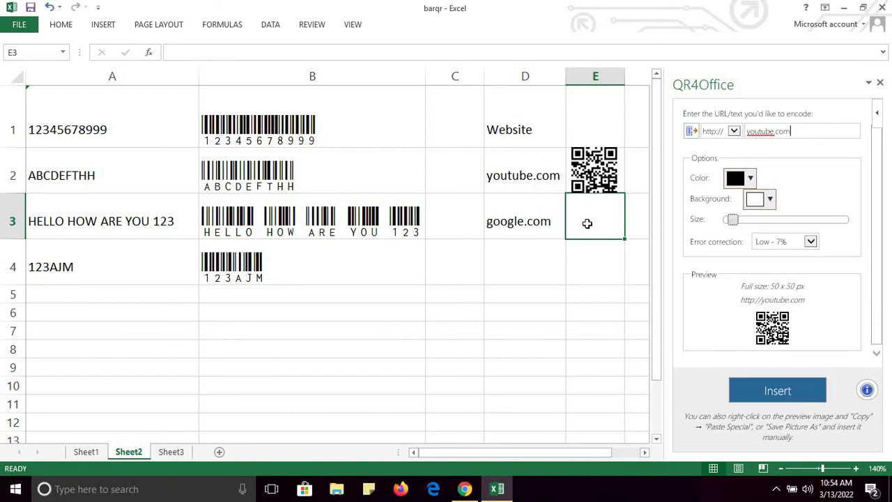
Close QR4Office and reopen it from Insert > Apps for Office
left_click(880, 83)
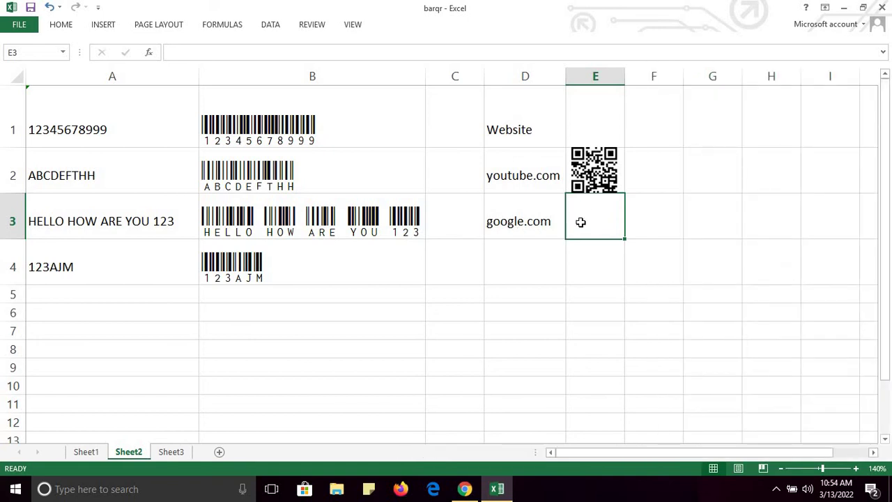
left_click(108, 26)
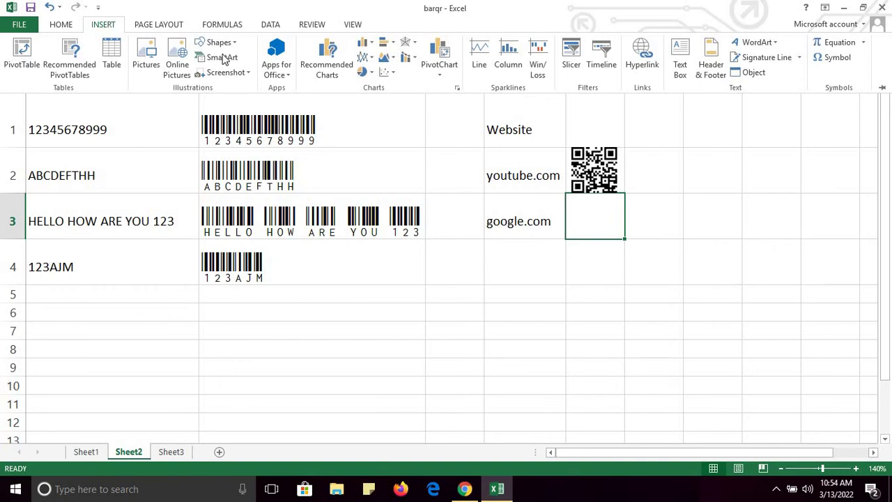
left_click(279, 74)
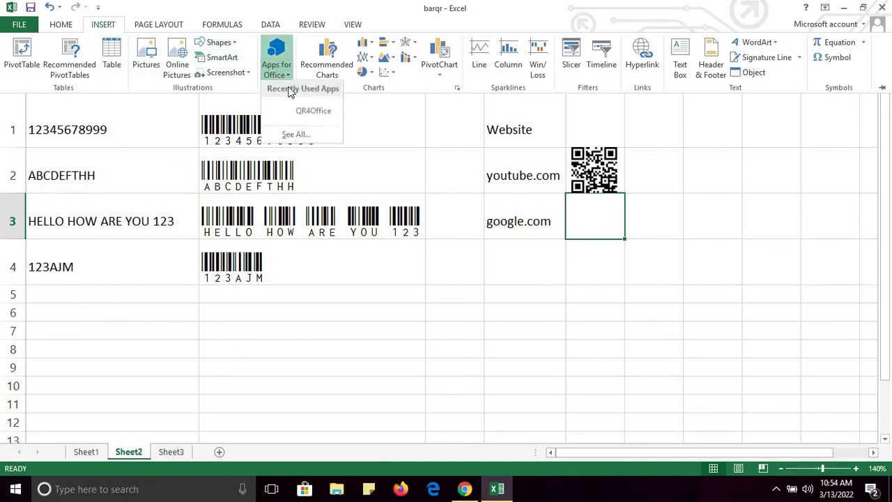
left_click(324, 117)
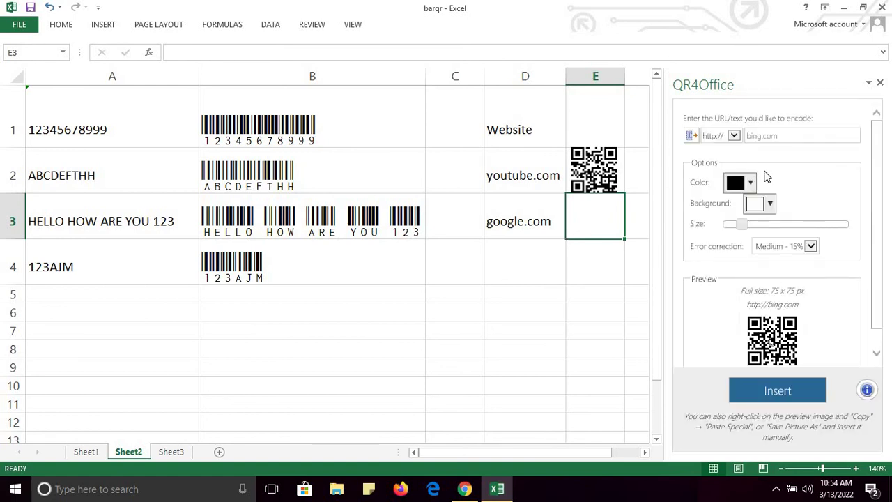
Encode google.com in QR4Office with the size set to the 50 x 50 minimum
left_click(785, 132)
type("google.com")
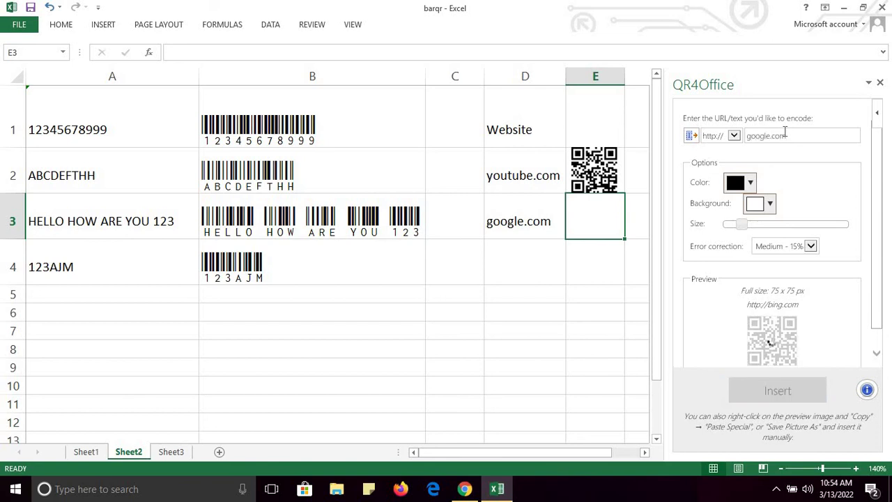
left_click(740, 227)
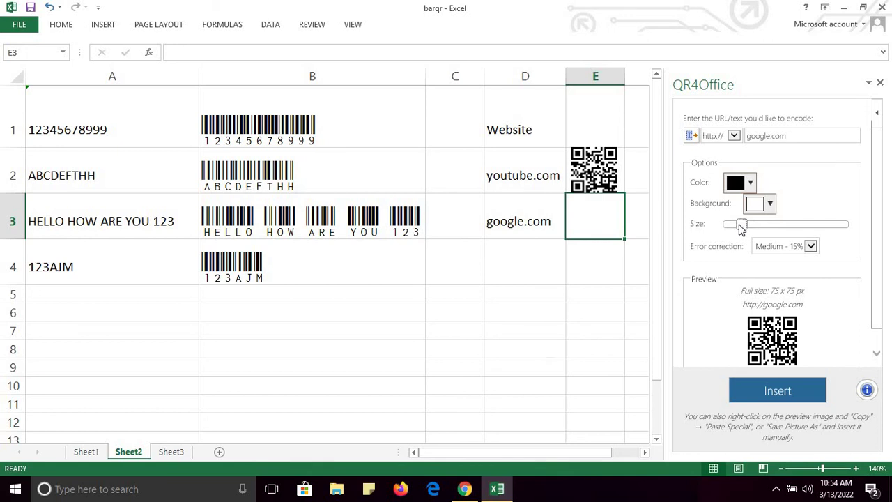
left_click_drag(740, 227, 738, 229)
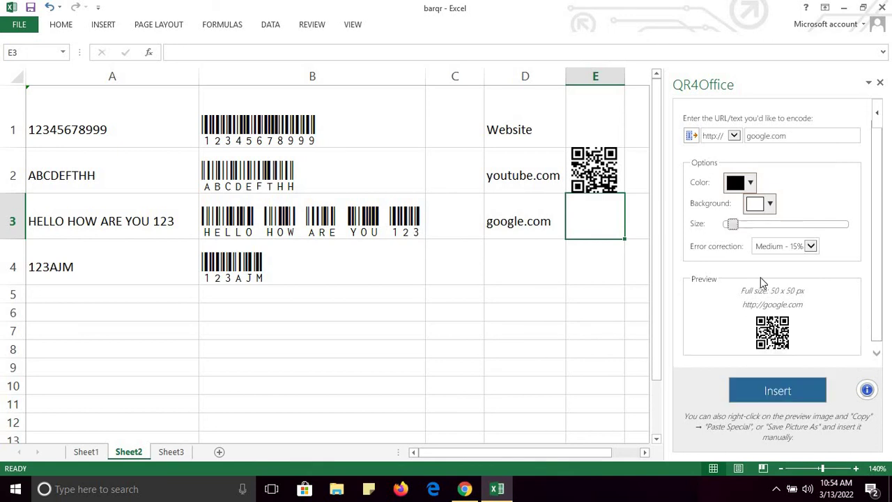
Bring up Save Picture As for the google.com QR preview
right_click(775, 329)
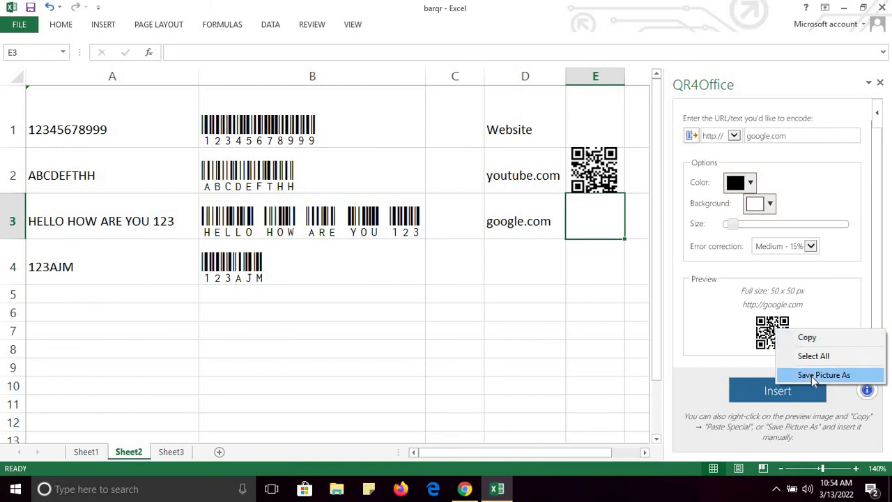
left_click(733, 318)
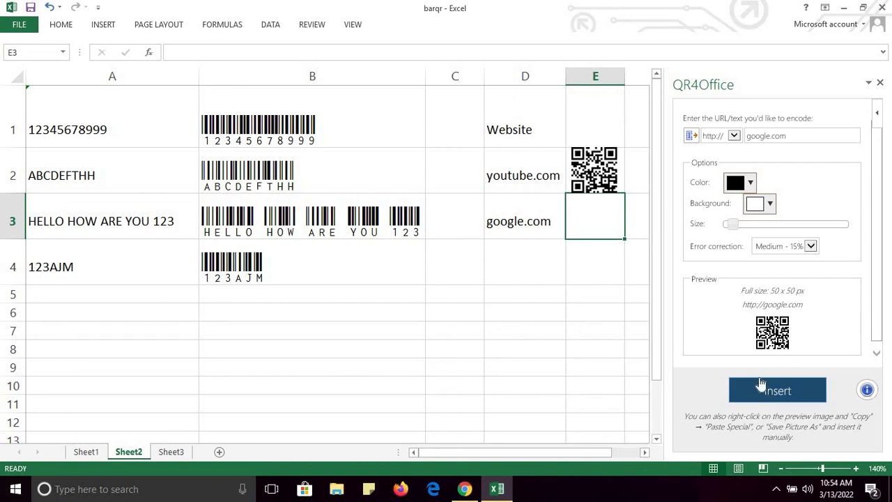
right_click(773, 334)
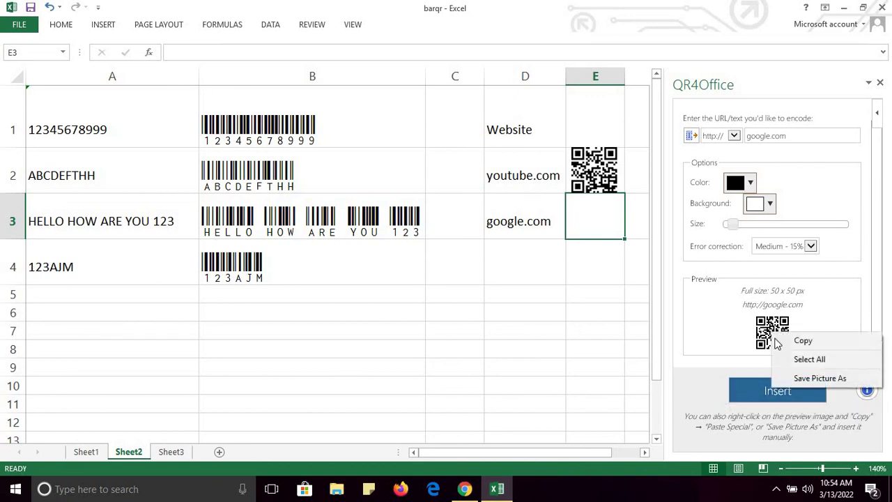
left_click(743, 322)
right_click(789, 341)
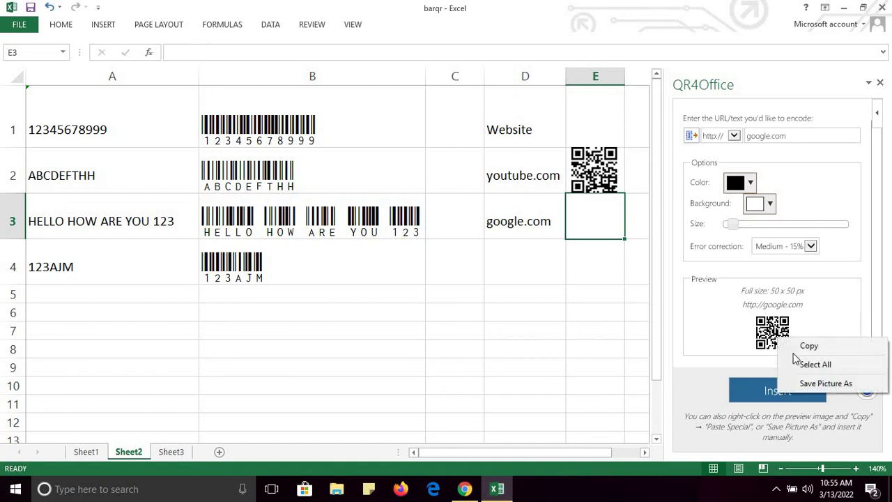
left_click(836, 388)
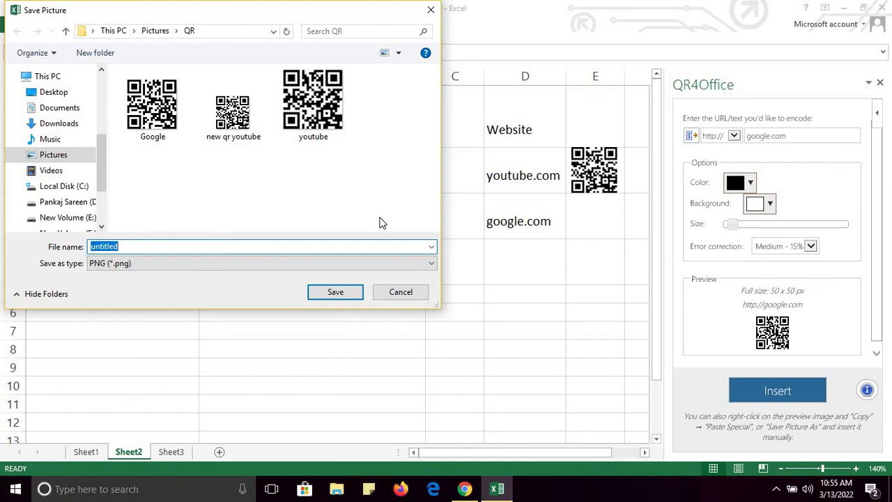
Save the QR picture with the file name 'new qr google'
type("new")
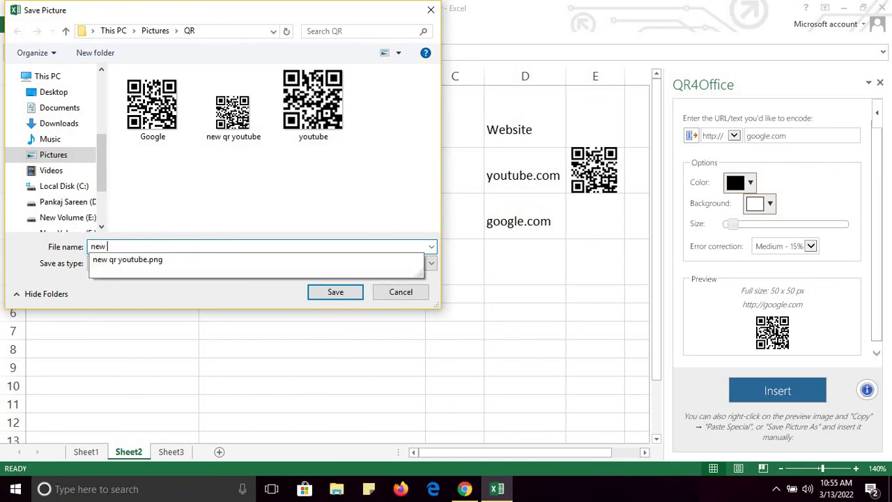
type(" qr c")
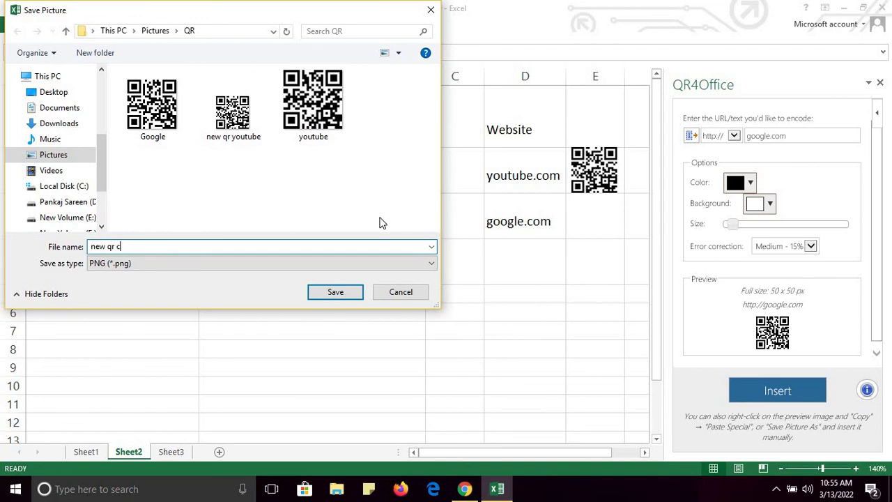
key("BackSpace")
type("google")
key("Return")
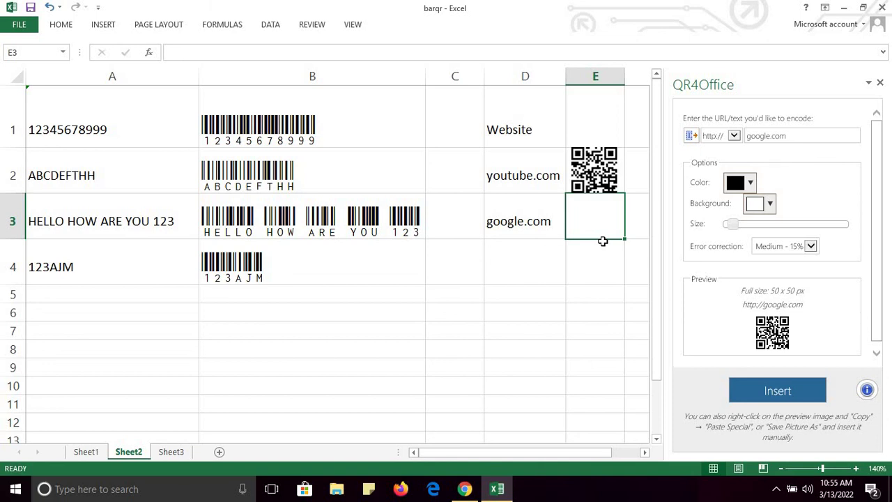
Insert the 'new qr google' picture and align it in E3 below the YouTube code, then select E4
left_click(734, 136)
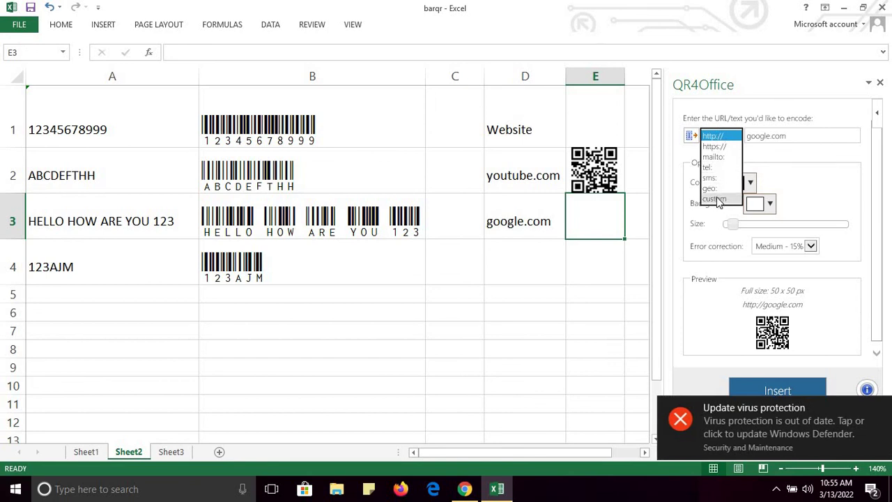
left_click(882, 410)
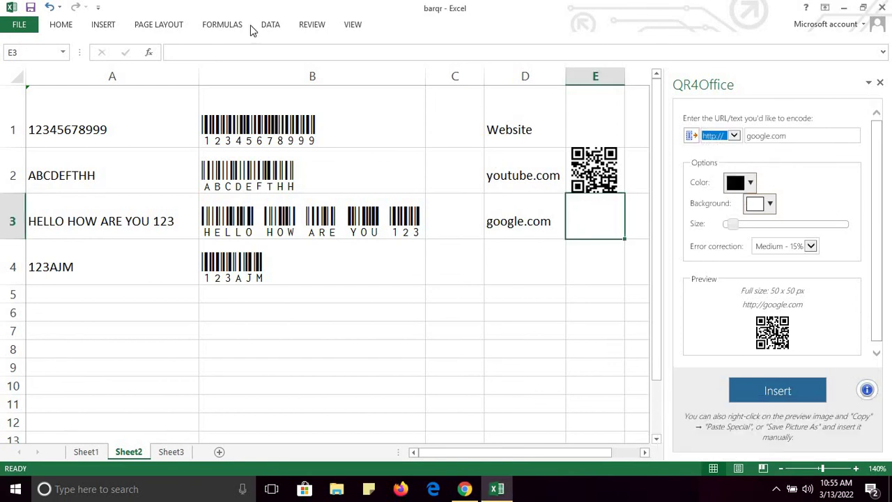
left_click(103, 24)
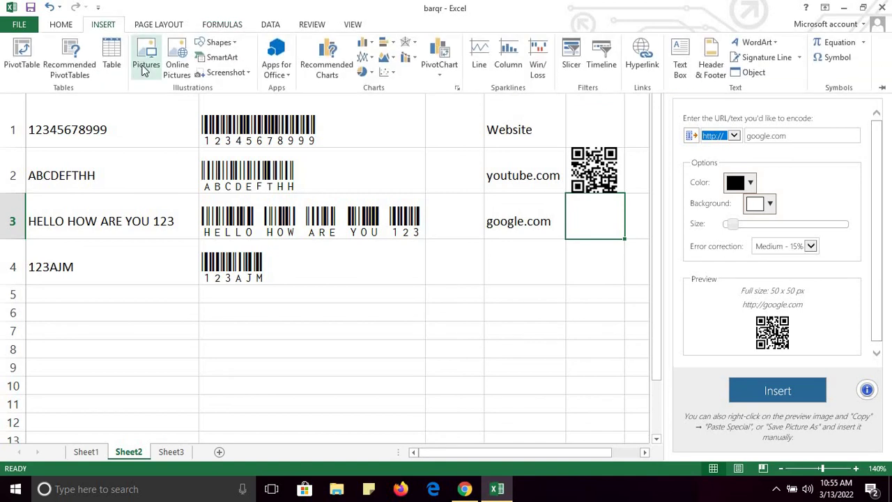
left_click(144, 68)
double_click(233, 111)
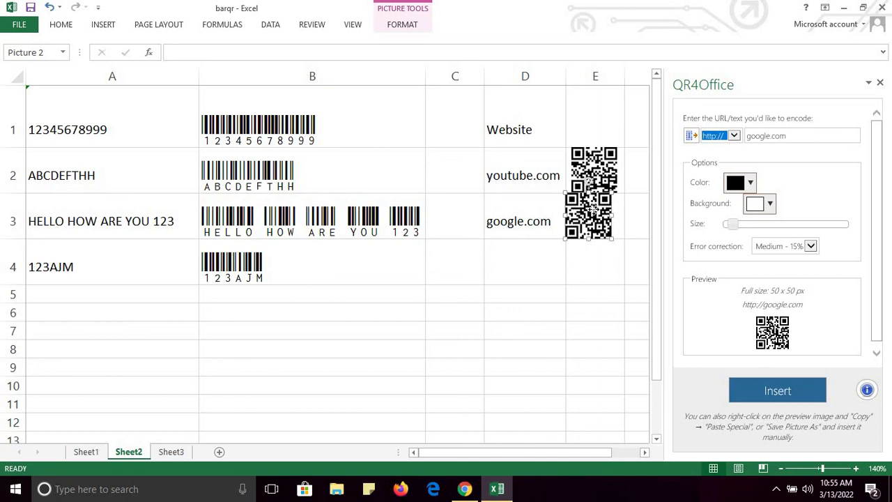
left_click_drag(584, 206, 590, 213)
left_click(589, 262)
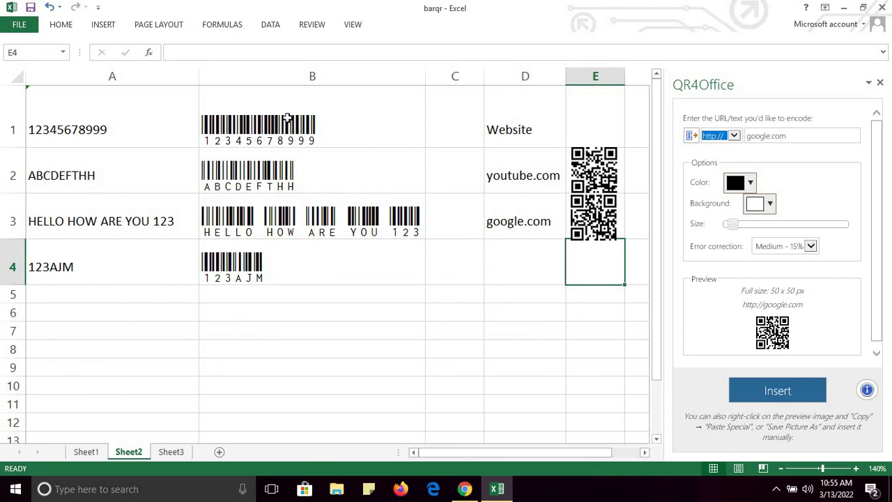
left_click_drag(286, 118, 289, 271)
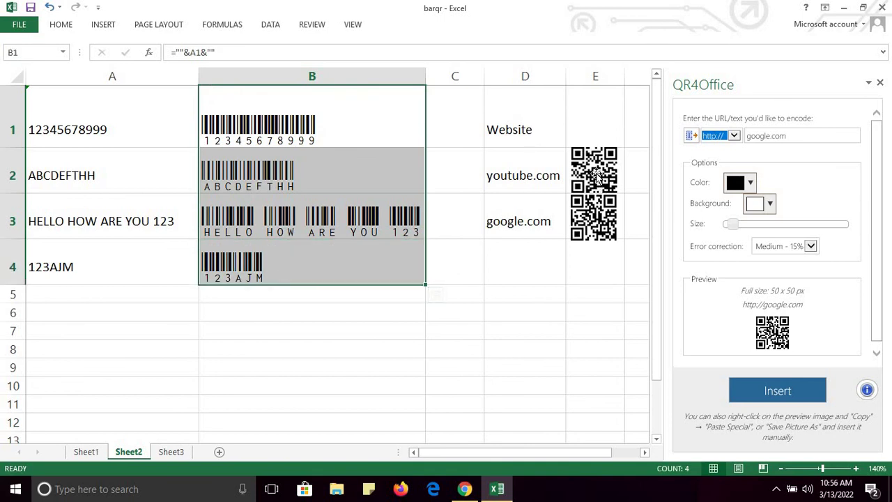
left_click(530, 242)
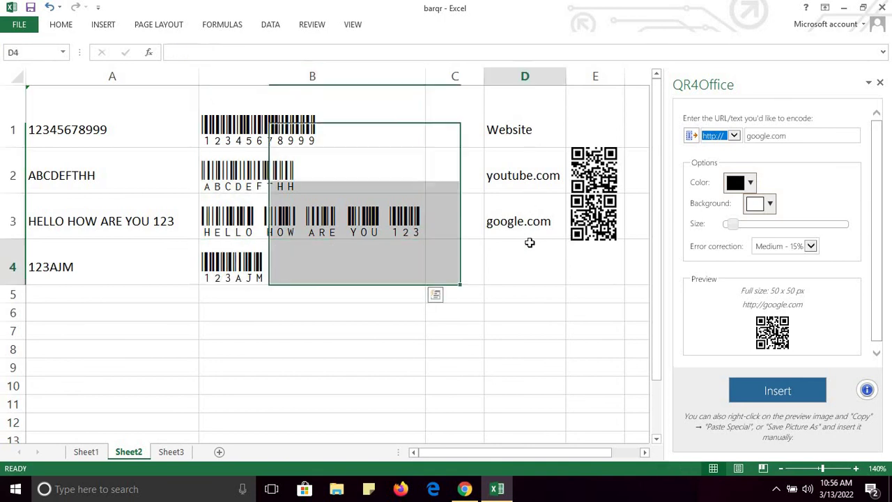